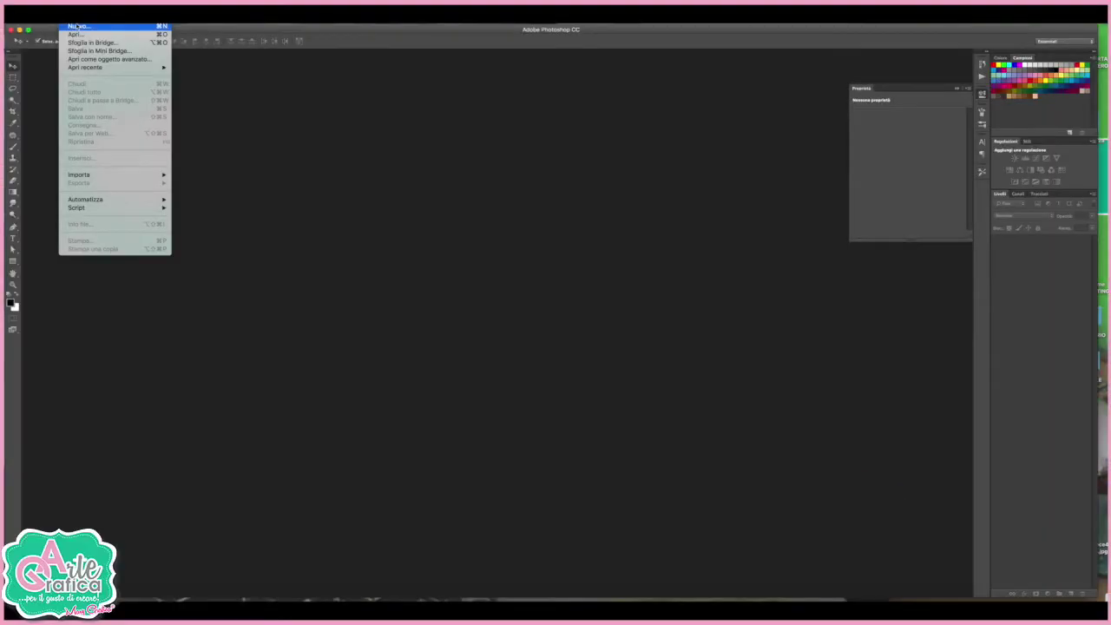
# Step: Launch Adobe Photoshop CC from the Dock to reach its empty workspace
pyautogui.click(77, 27)
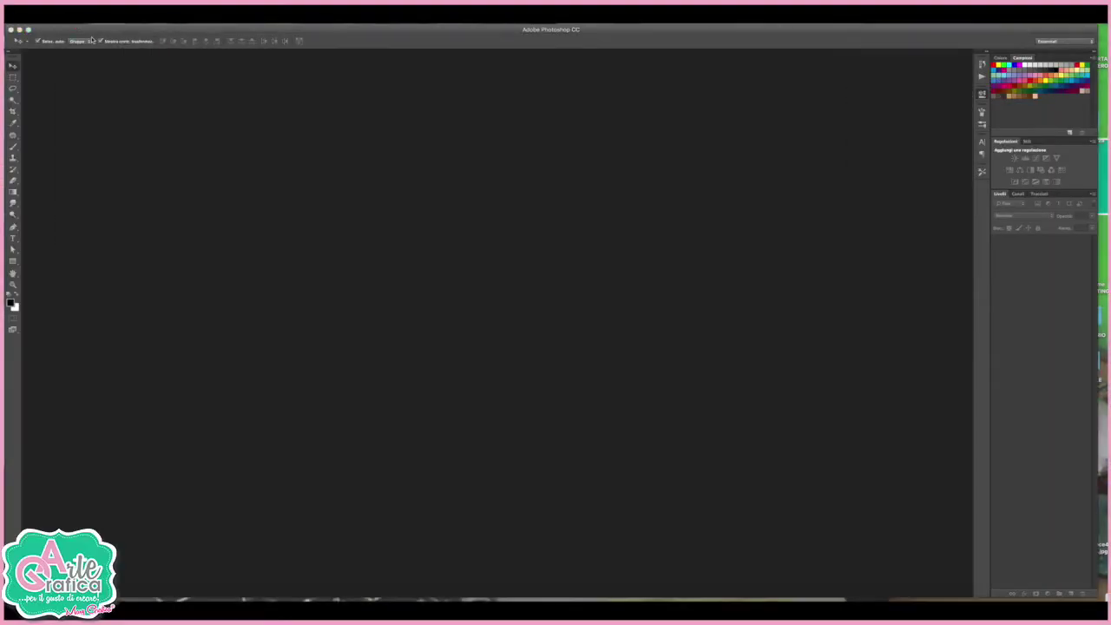
# Step: Create a new Carta internazionale A5 document and rotate it 90° counterclockwise into landscape
pyautogui.click(538, 251)
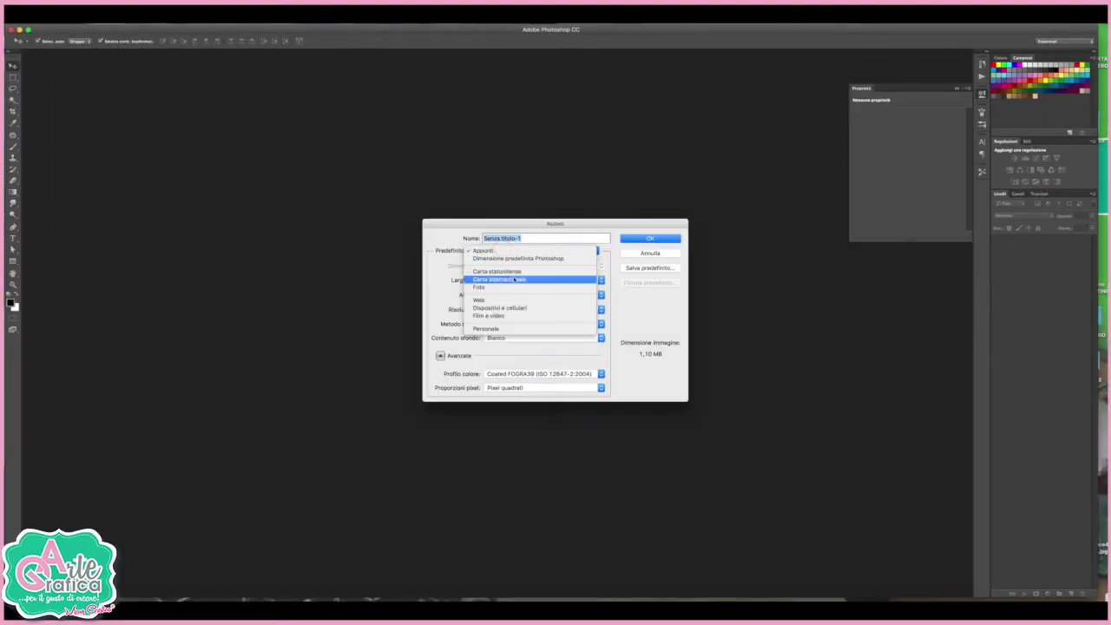
pyautogui.click(499, 257)
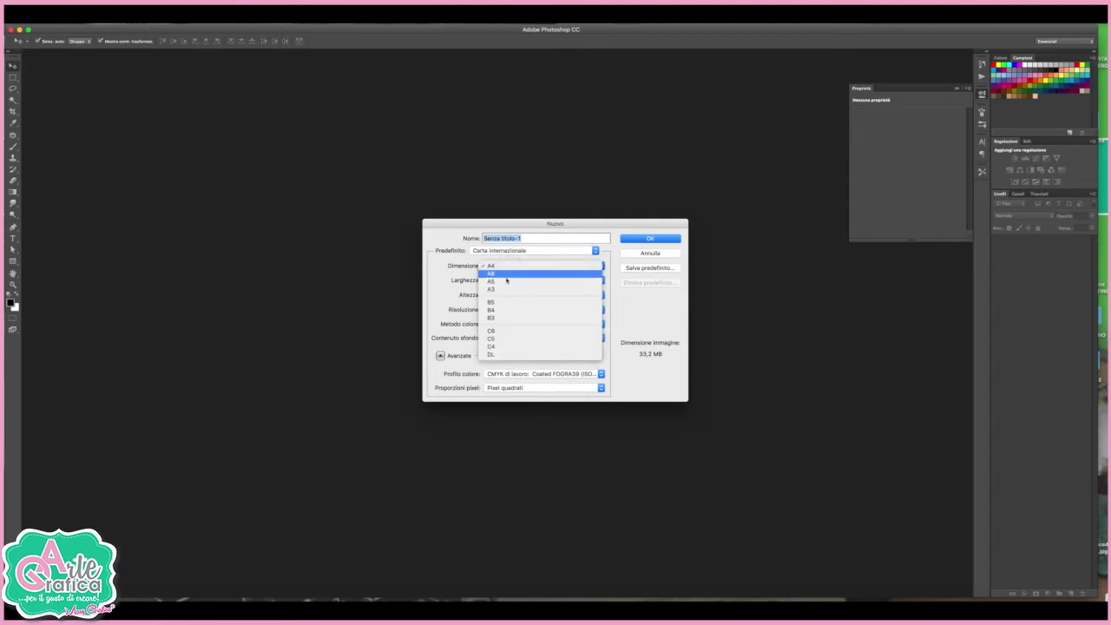
pyautogui.click(505, 281)
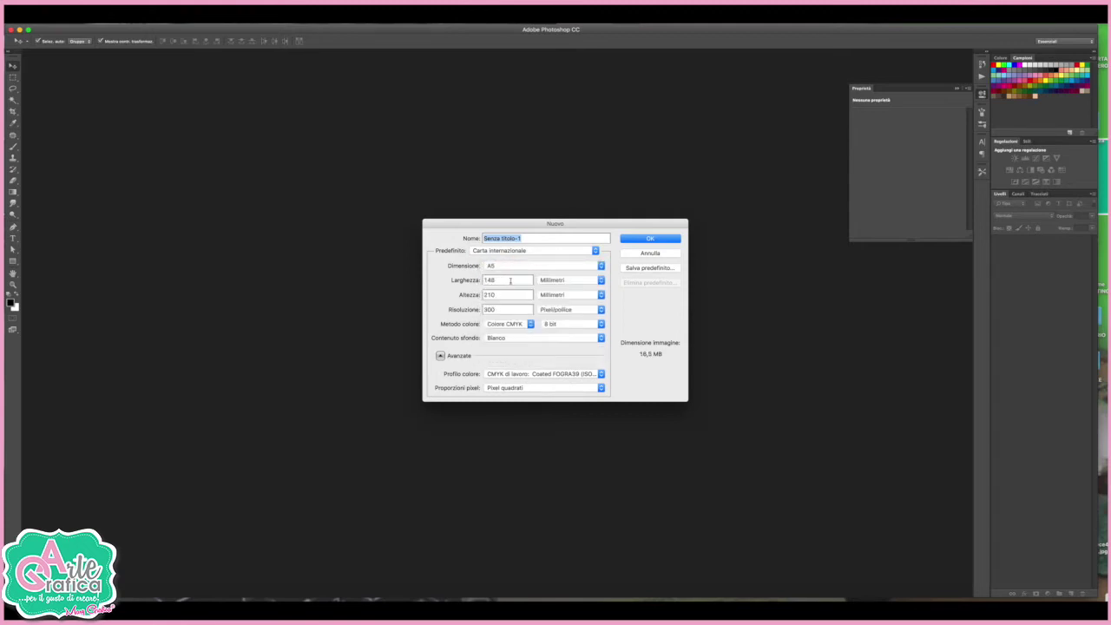
pyautogui.click(650, 238)
pyautogui.click(130, 12)
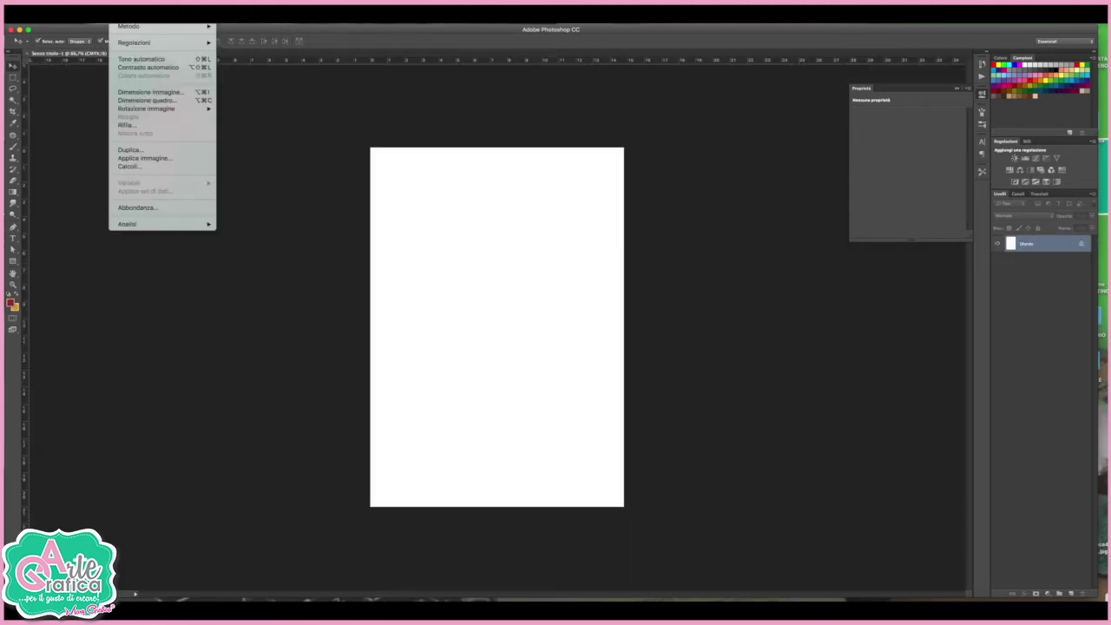
pyautogui.moveTo(148, 108)
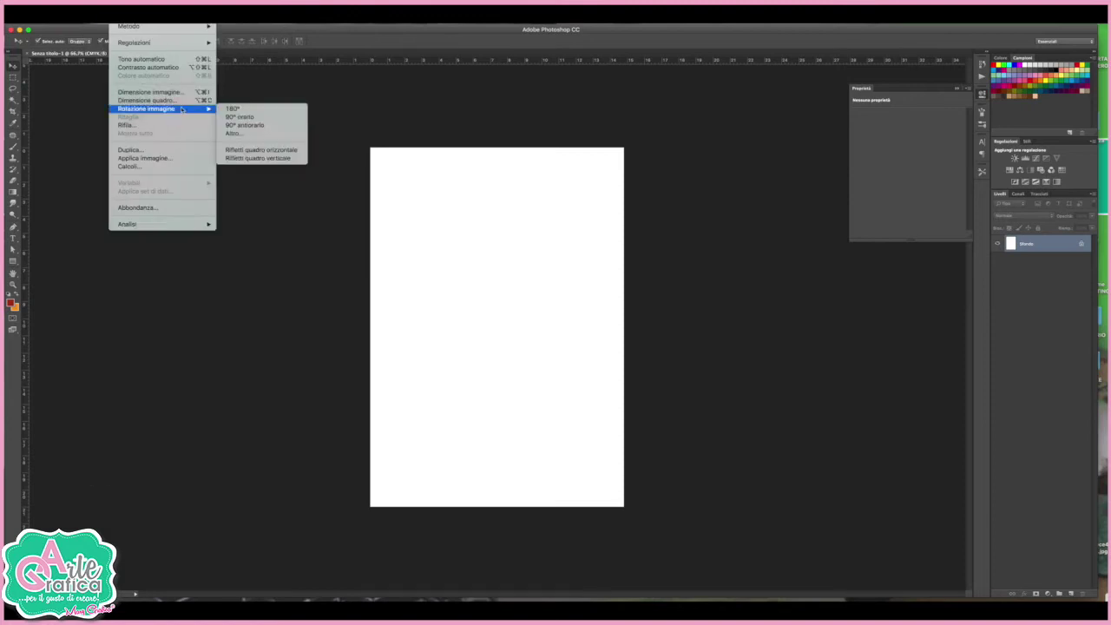
pyautogui.click(278, 125)
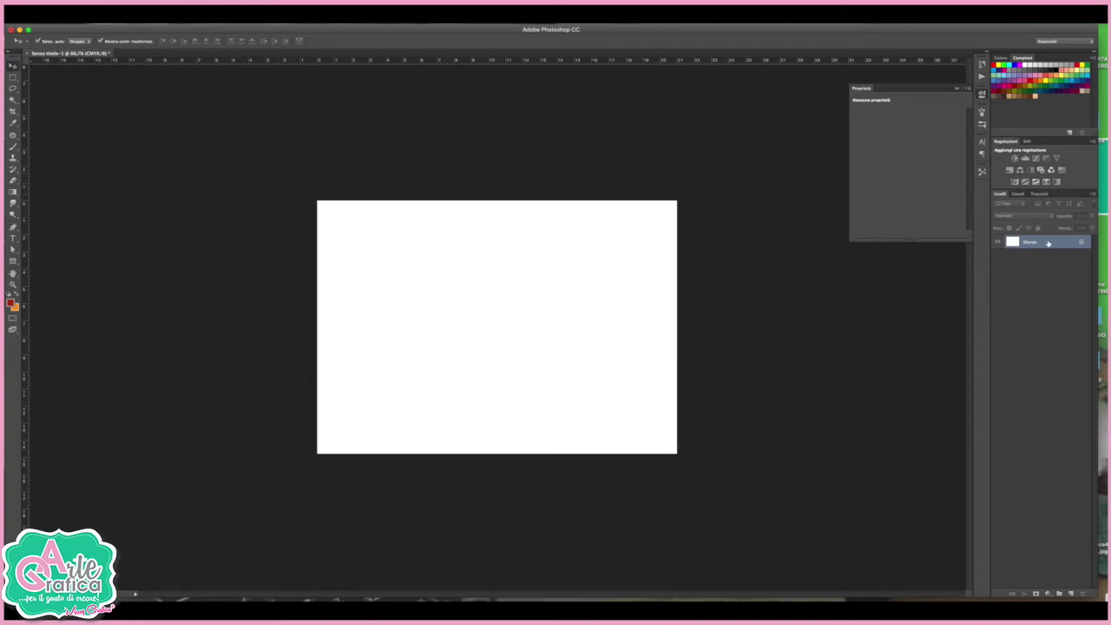
# Step: Convert Sfondo into Livello 0 and place vertical and horizontal guides crossing at the canvas centre
pyautogui.doubleClick(1046, 244)
pyautogui.click(642, 284)
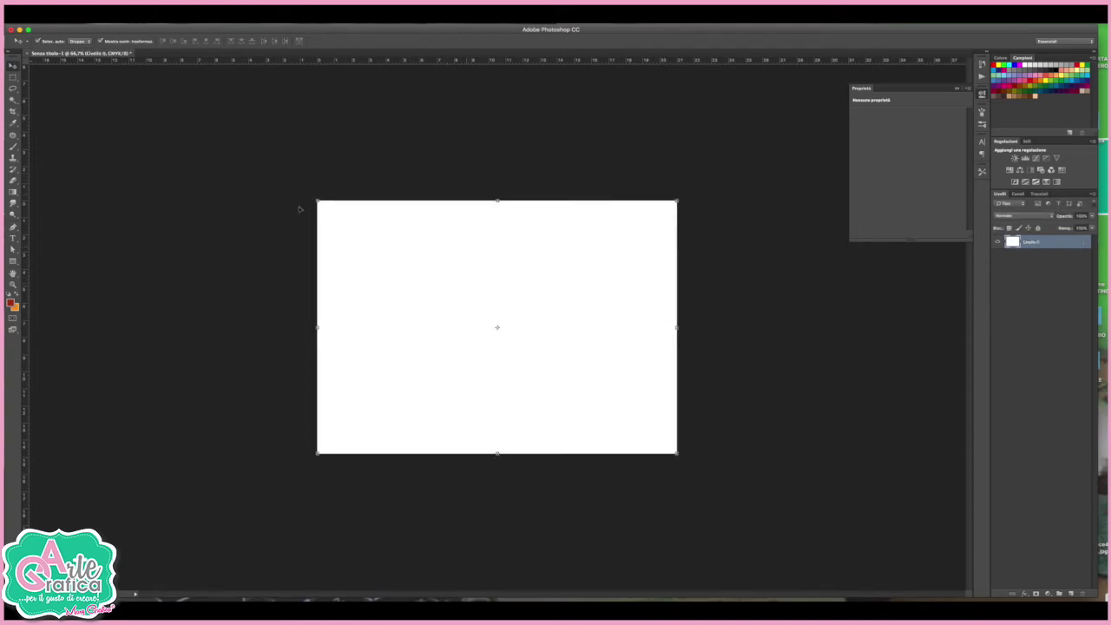
pyautogui.moveTo(25, 98); pyautogui.dragTo(497, 128)
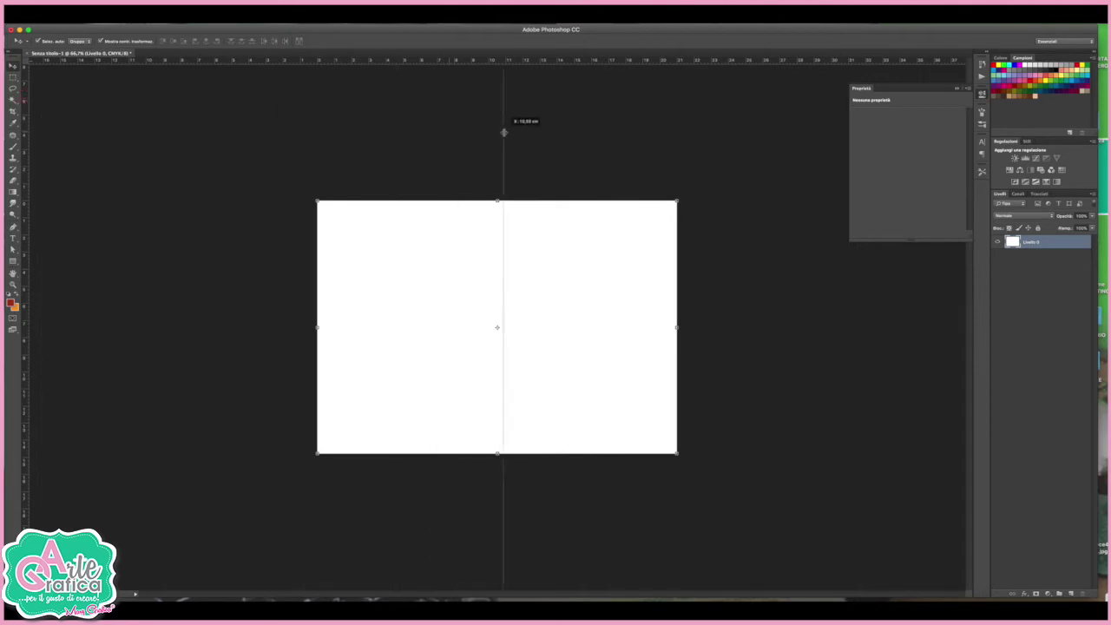
pyautogui.moveTo(534, 61); pyautogui.dragTo(503, 328)
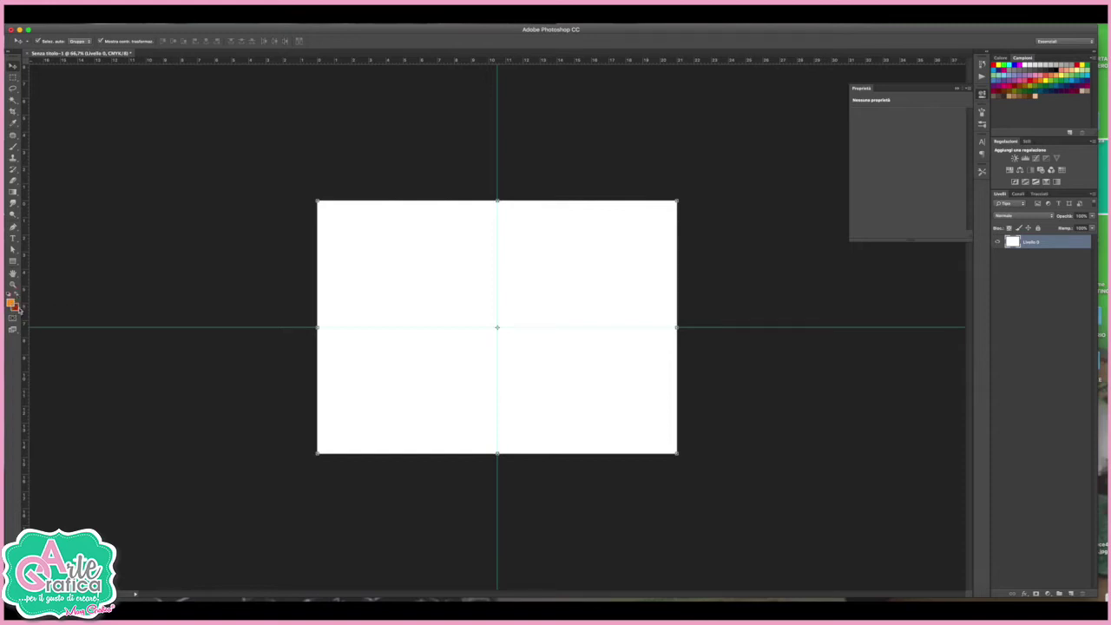
# Step: Set the background colour to red and the foreground colour to dark red
pyautogui.click(15, 308)
pyautogui.press('Escape')
pyautogui.click(11, 302)
pyautogui.click(842, 348)
pyautogui.click(943, 268)
pyautogui.moveTo(12, 191); pyautogui.dragTo(31, 198)
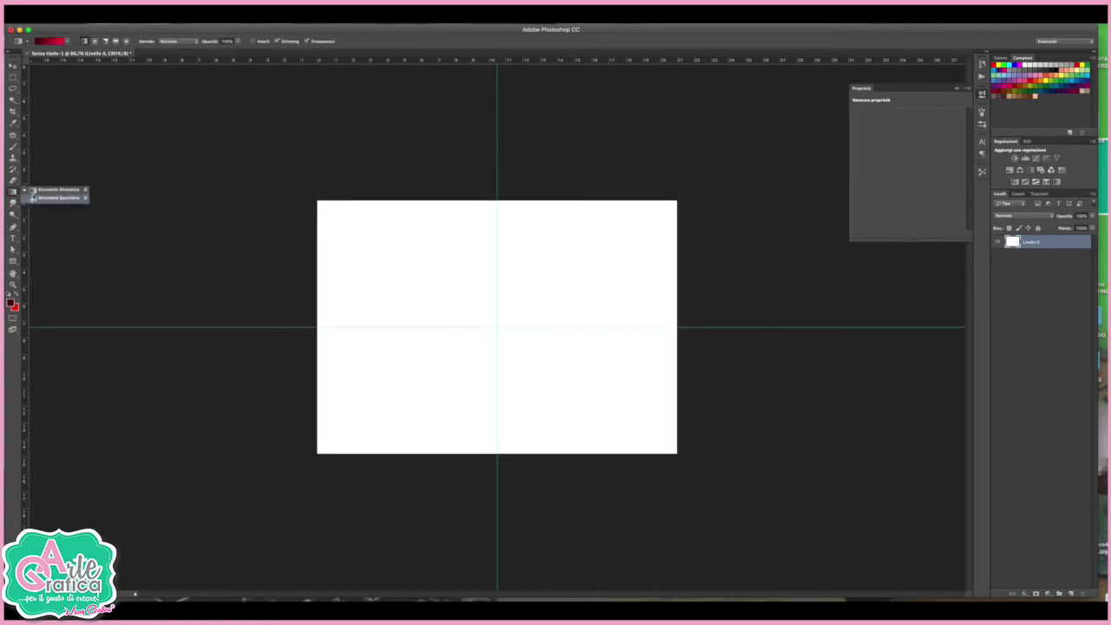
# Step: Fill the layer with a Primo piano a sfondo gradient dragged from top to bottom
pyautogui.click(29, 191)
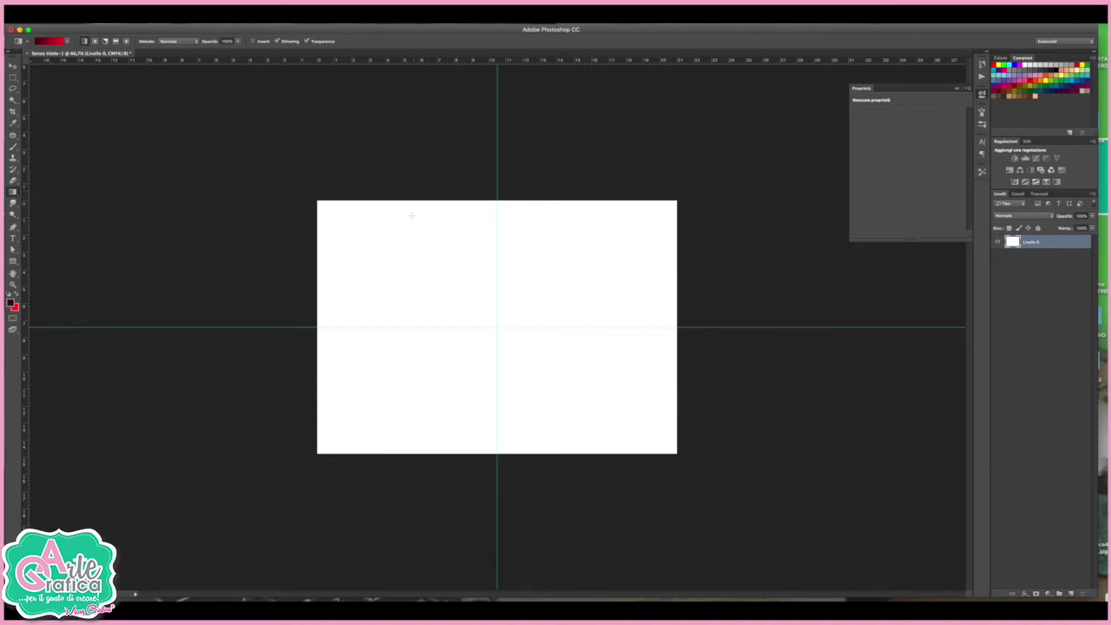
pyautogui.click(59, 42)
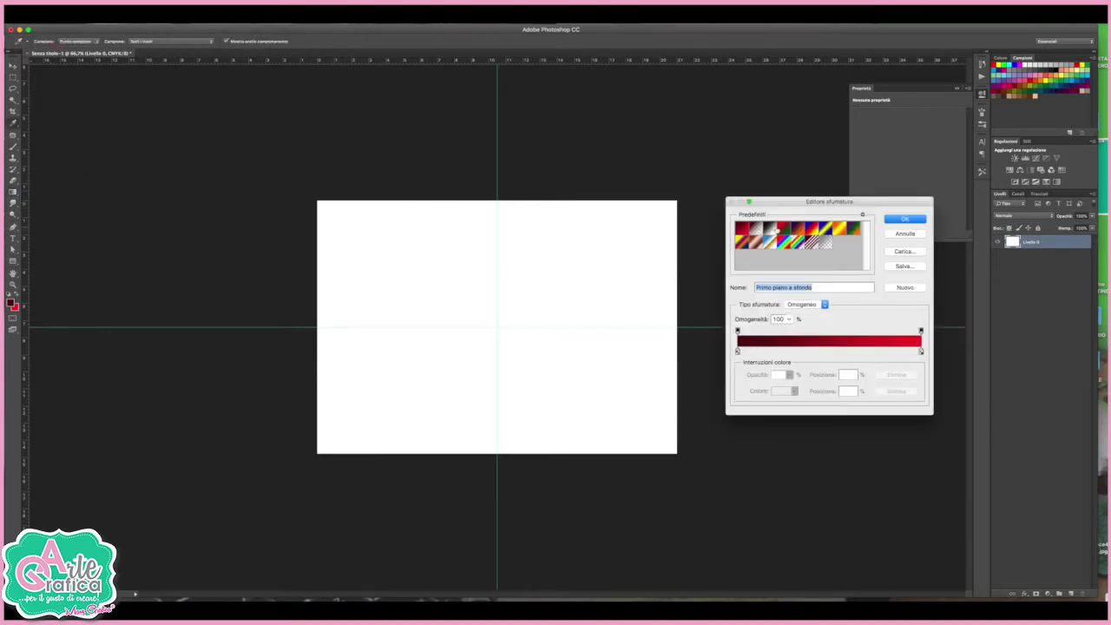
pyautogui.click(917, 219)
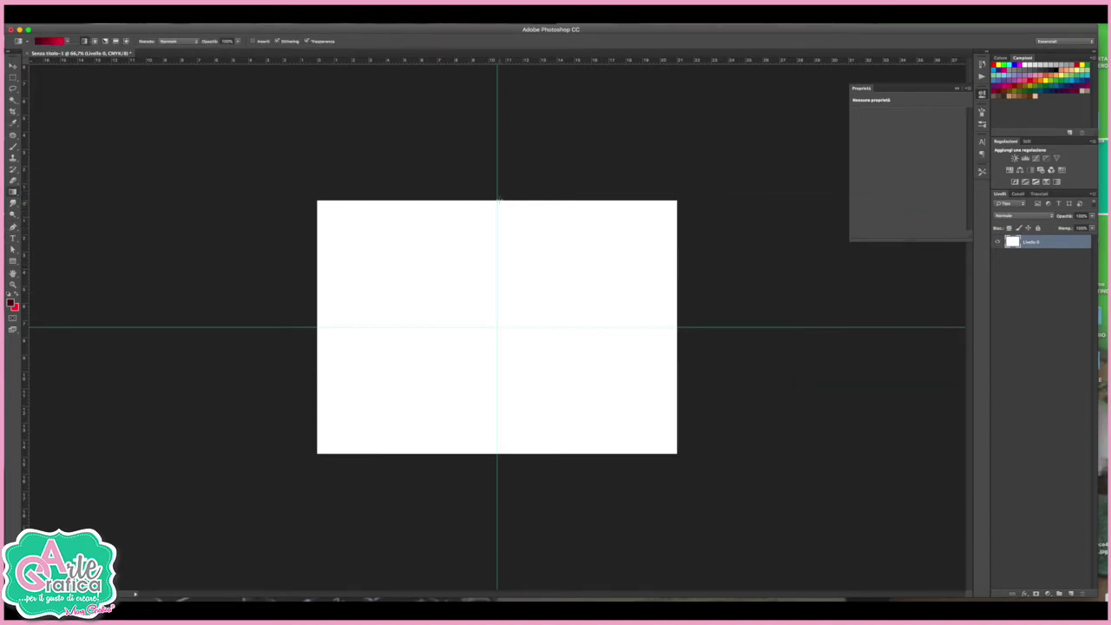
pyautogui.moveTo(496, 198); pyautogui.dragTo(497, 444)
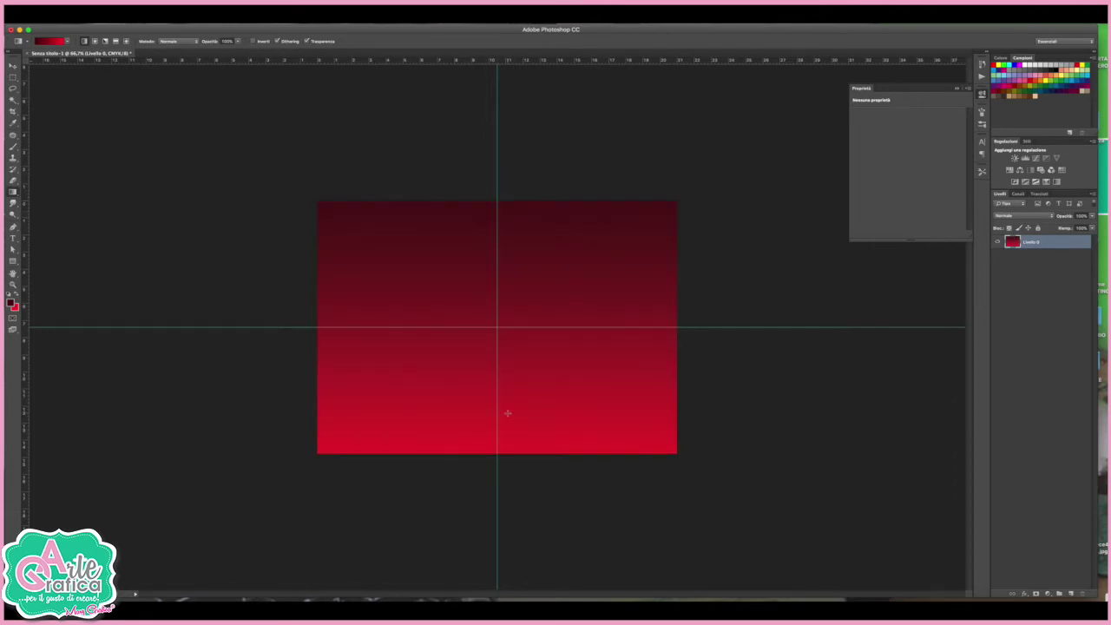
pyautogui.press('v')
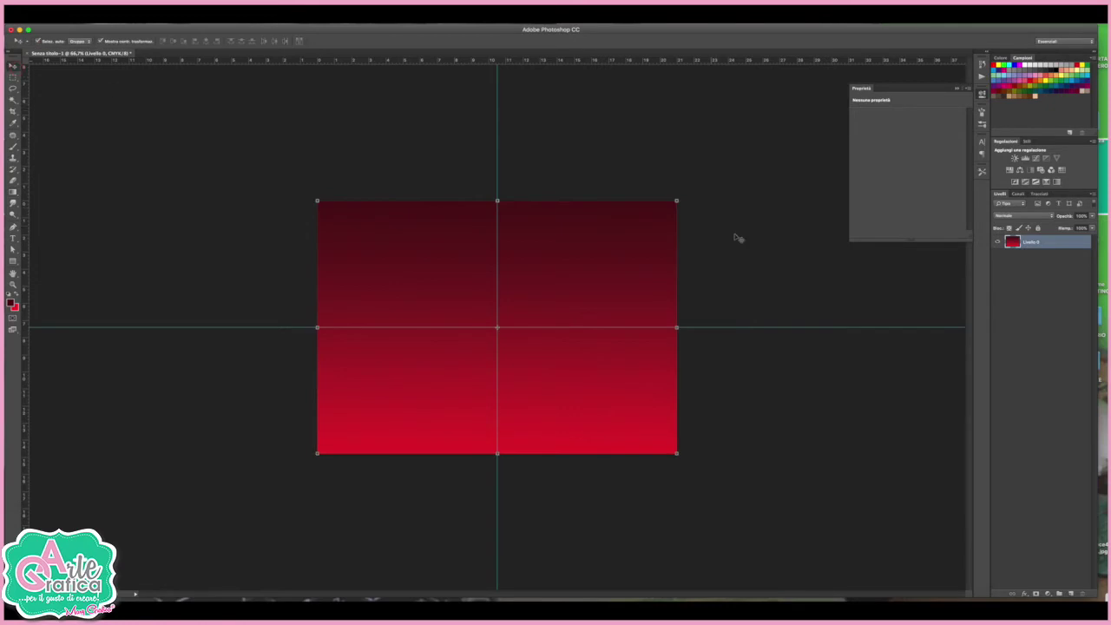
pyautogui.click(734, 238)
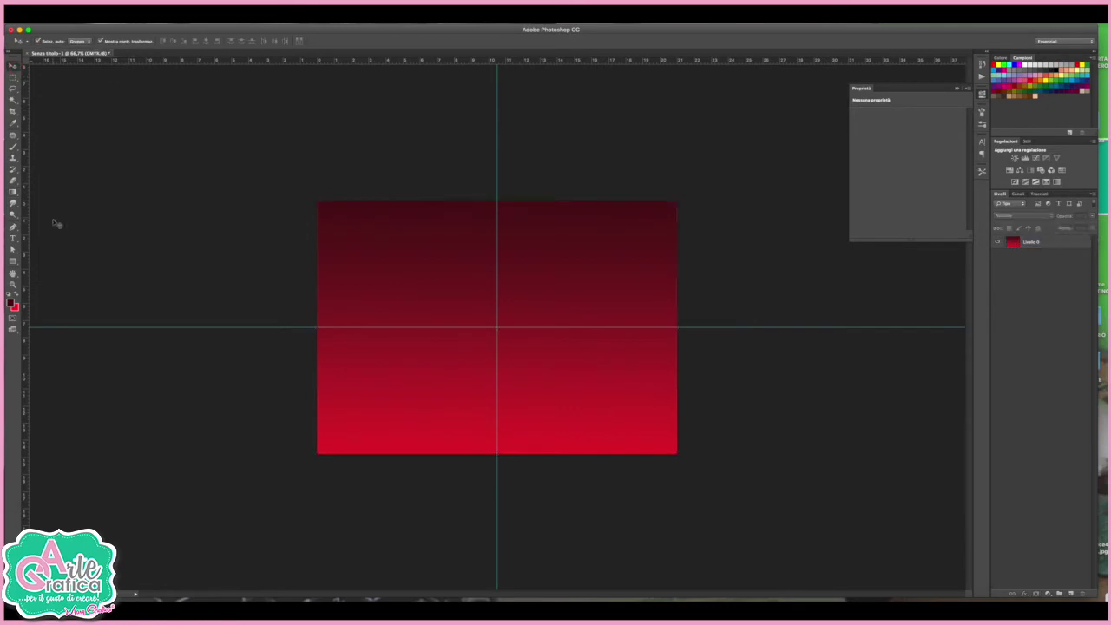
# Step: Choose the 42 px brush, raise Spaziatura and enable Dinamica forma for spaced, varied dots
pyautogui.click(14, 148)
pyautogui.click(41, 41)
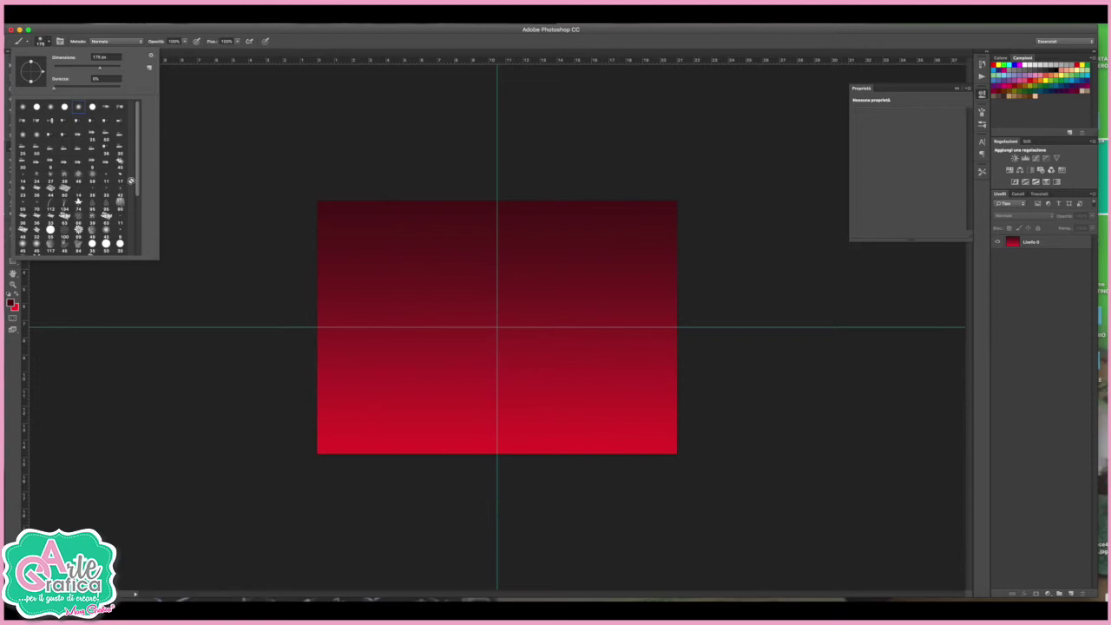
pyautogui.click(119, 192)
pyautogui.click(981, 113)
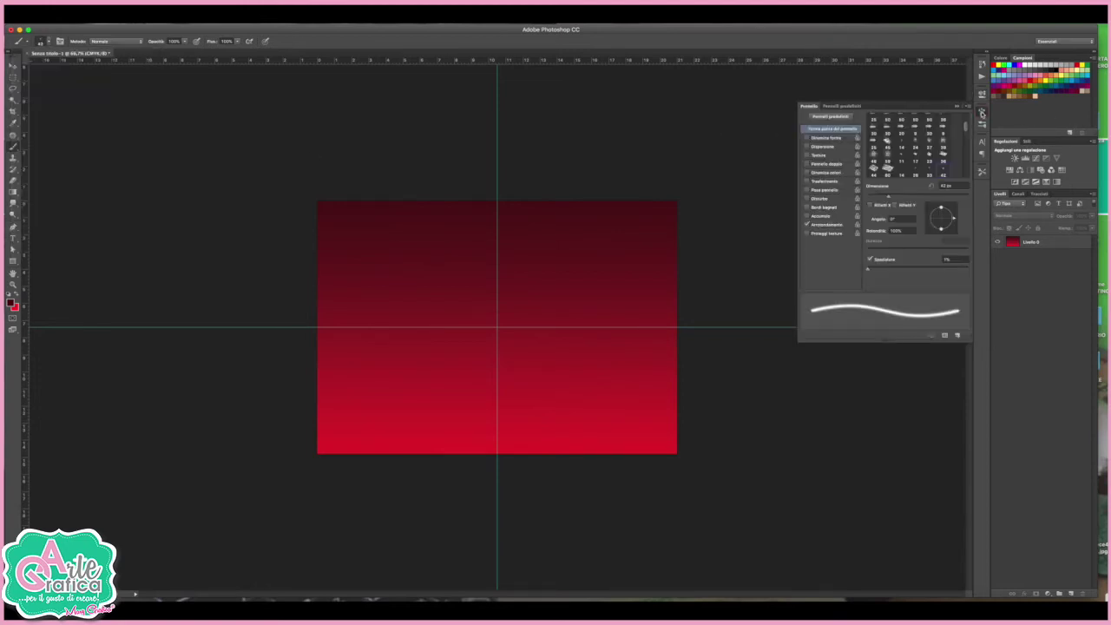
pyautogui.moveTo(877, 270); pyautogui.dragTo(888, 270)
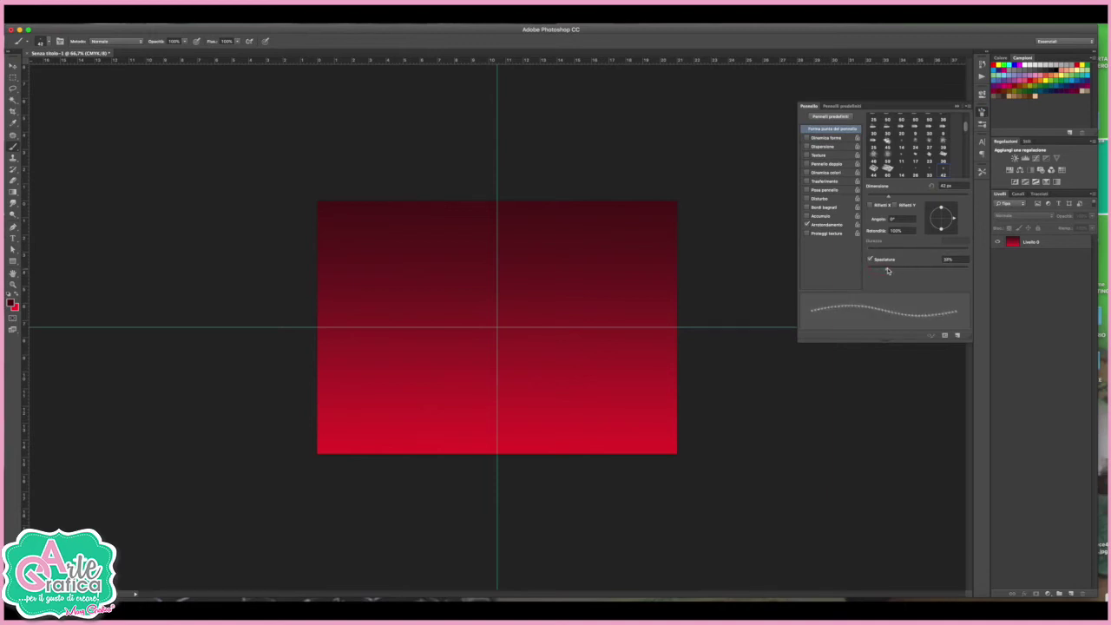
pyautogui.click(830, 138)
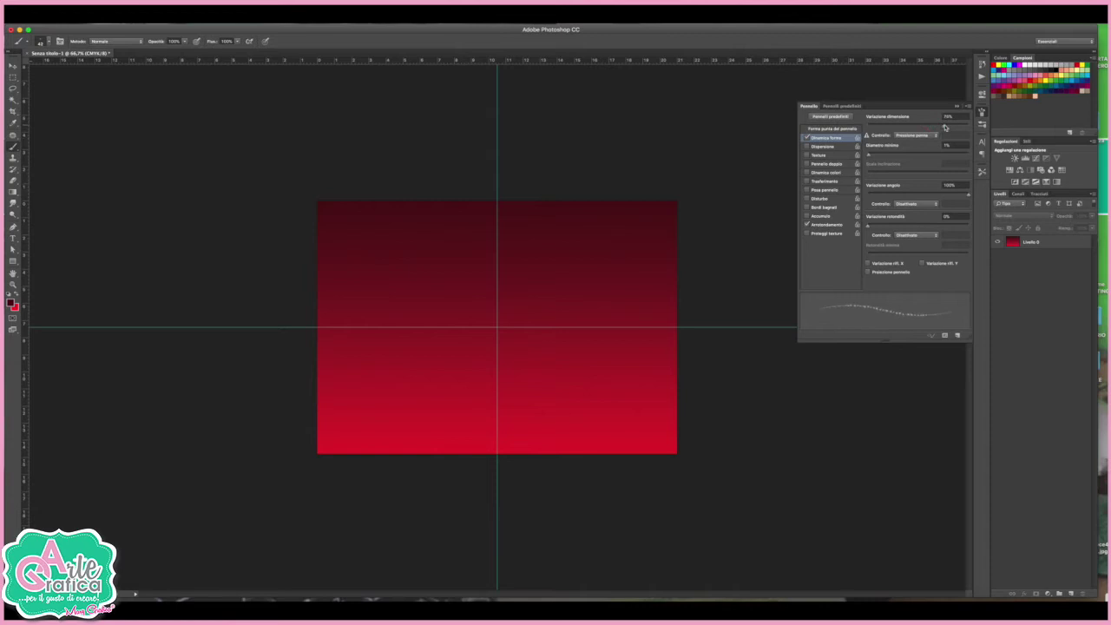
pyautogui.moveTo(888, 269); pyautogui.dragTo(879, 271)
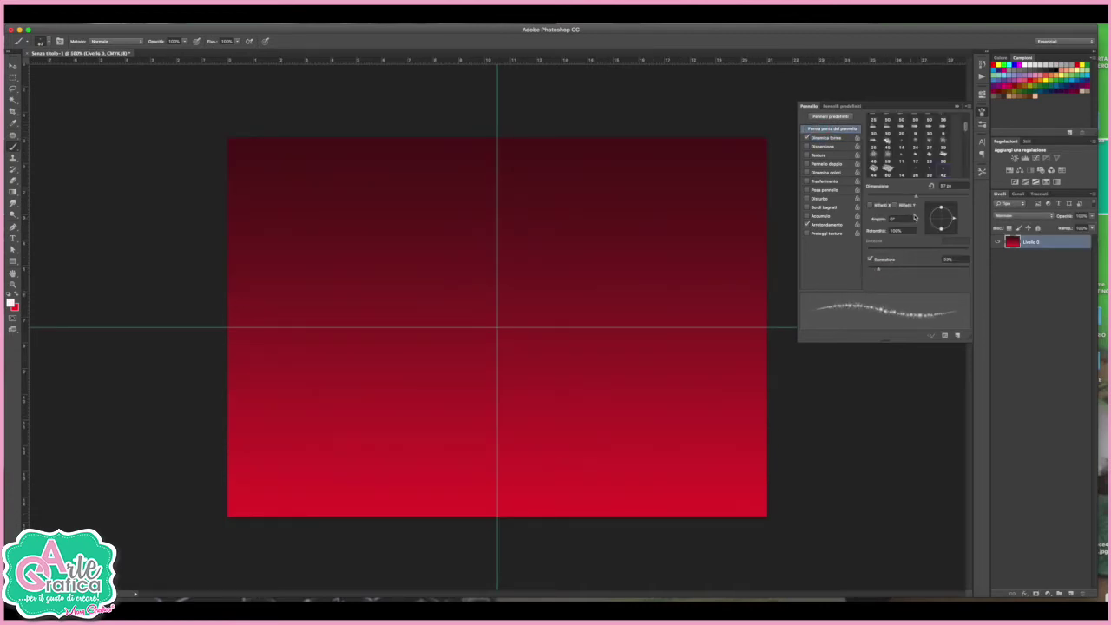
pyautogui.moveTo(915, 196); pyautogui.dragTo(891, 199)
pyautogui.click(884, 269)
pyautogui.click(954, 106)
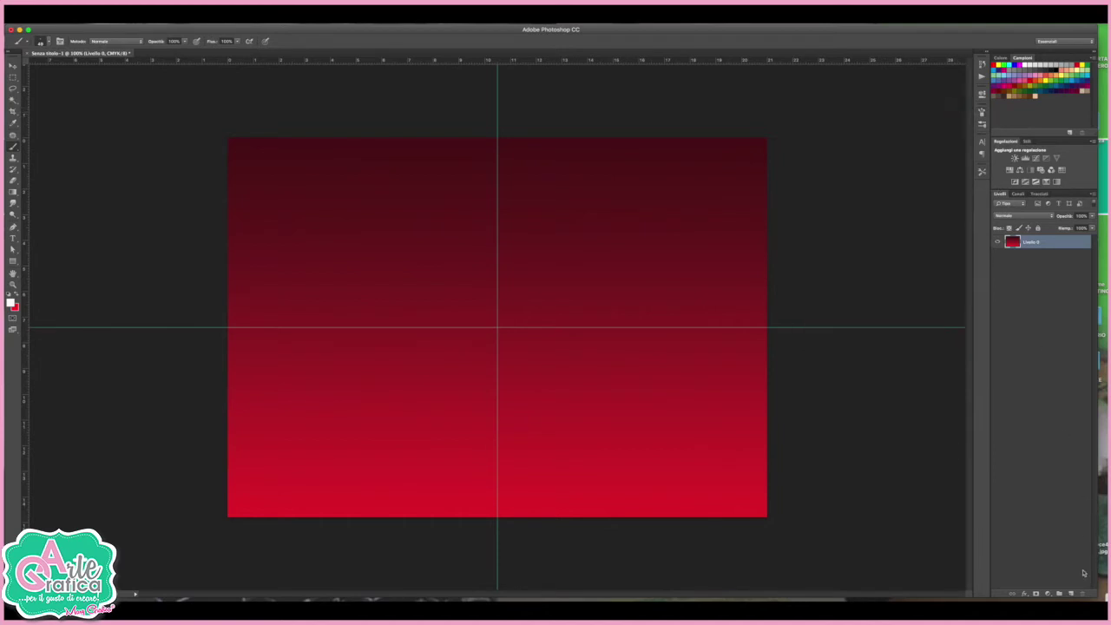
pyautogui.click(1071, 593)
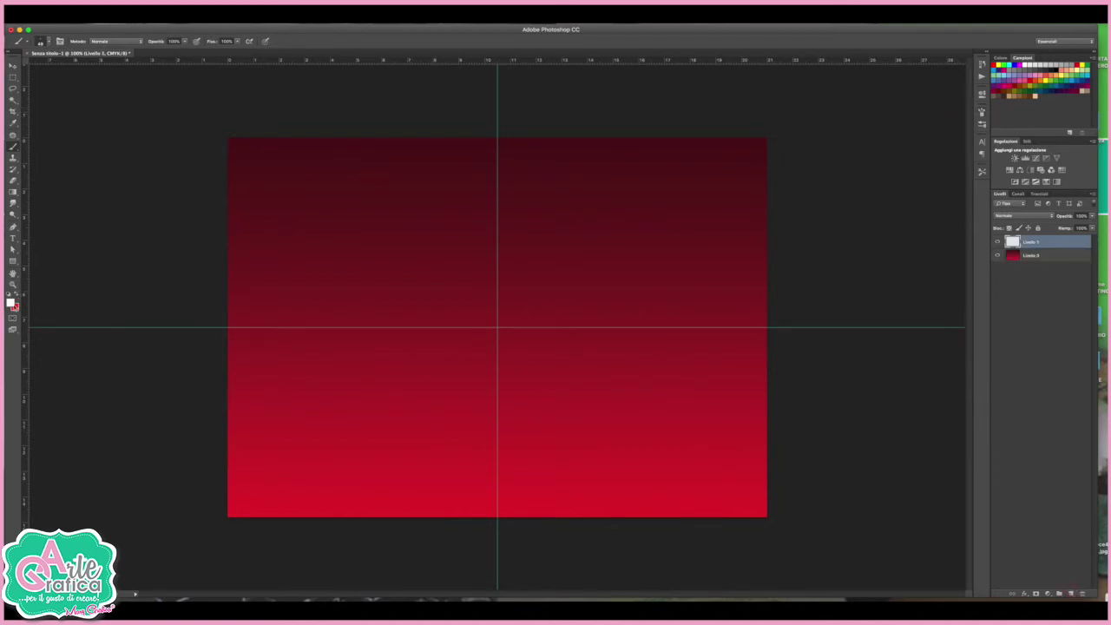
# Step: Set a foreground colour and paint a three-stroke sparkly zigzag tree down the card's right side
pyautogui.click(12, 301)
pyautogui.click(937, 266)
pyautogui.moveTo(758, 174); pyautogui.dragTo(727, 200)
pyautogui.moveTo(608, 266)
pyautogui.mouseDown()
pyautogui.moveTo(709, 312)
pyautogui.moveTo(597, 322)
pyautogui.moveTo(590, 343)
pyautogui.moveTo(705, 376)
pyautogui.mouseUp()
pyautogui.moveTo(600, 392)
pyautogui.mouseDown()
pyautogui.moveTo(682, 413)
pyautogui.moveTo(661, 439)
pyautogui.moveTo(590, 450)
pyautogui.moveTo(727, 488)
pyautogui.mouseUp()
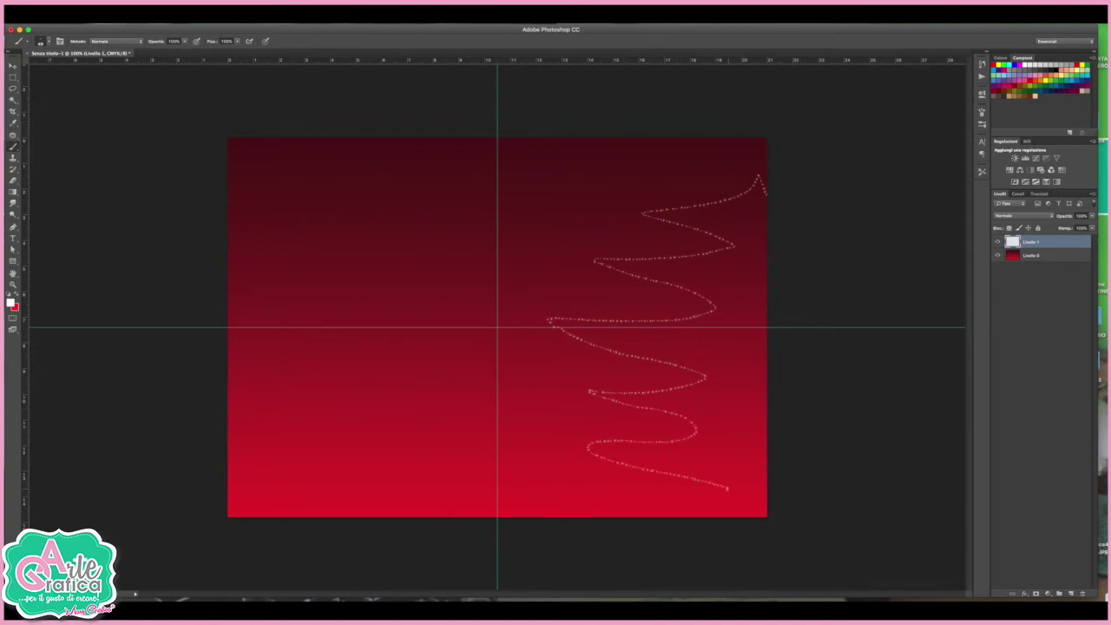
# Step: Free Transform the tree to tilt, reposition and enlarge it, then commit
pyautogui.hotkey('ctrl', 't')
pyautogui.moveTo(543, 335); pyautogui.dragTo(551, 357)
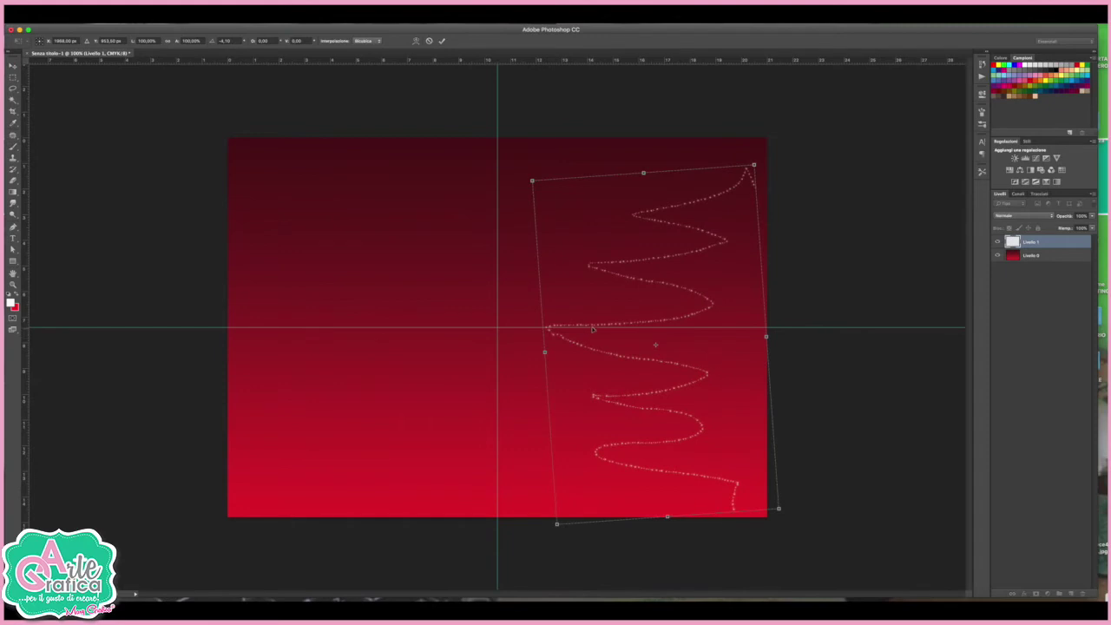
pyautogui.moveTo(595, 327); pyautogui.dragTo(608, 336)
pyautogui.moveTo(766, 172); pyautogui.dragTo(772, 148)
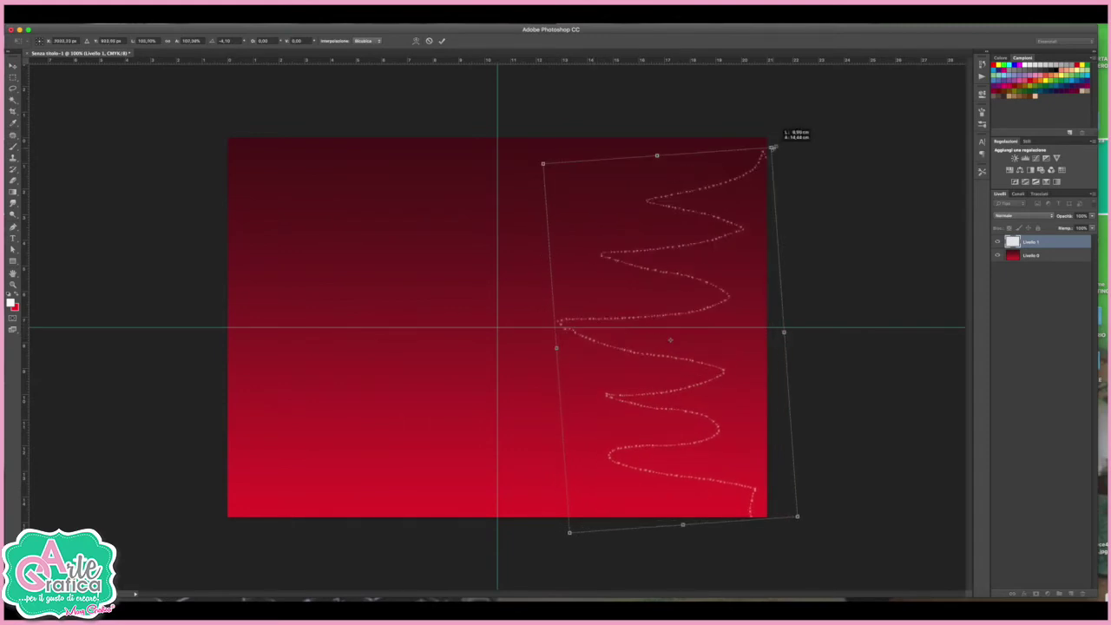
pyautogui.press('Return')
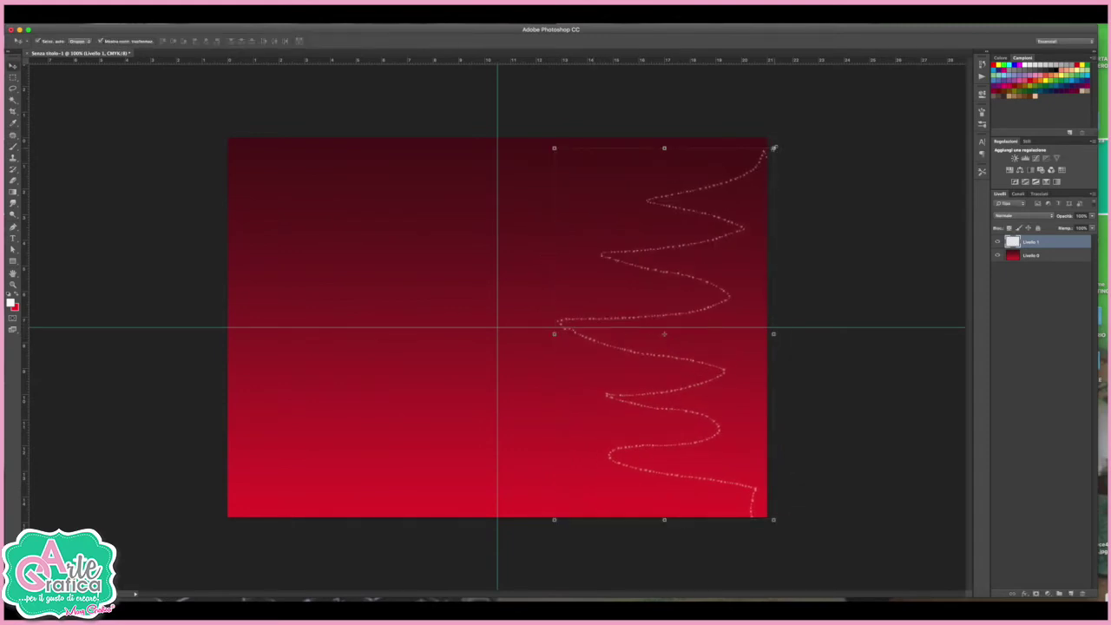
# Step: Add a Bagliore esterno outer glow of size about 22 to the tree on Livello 1
pyautogui.click(1024, 593)
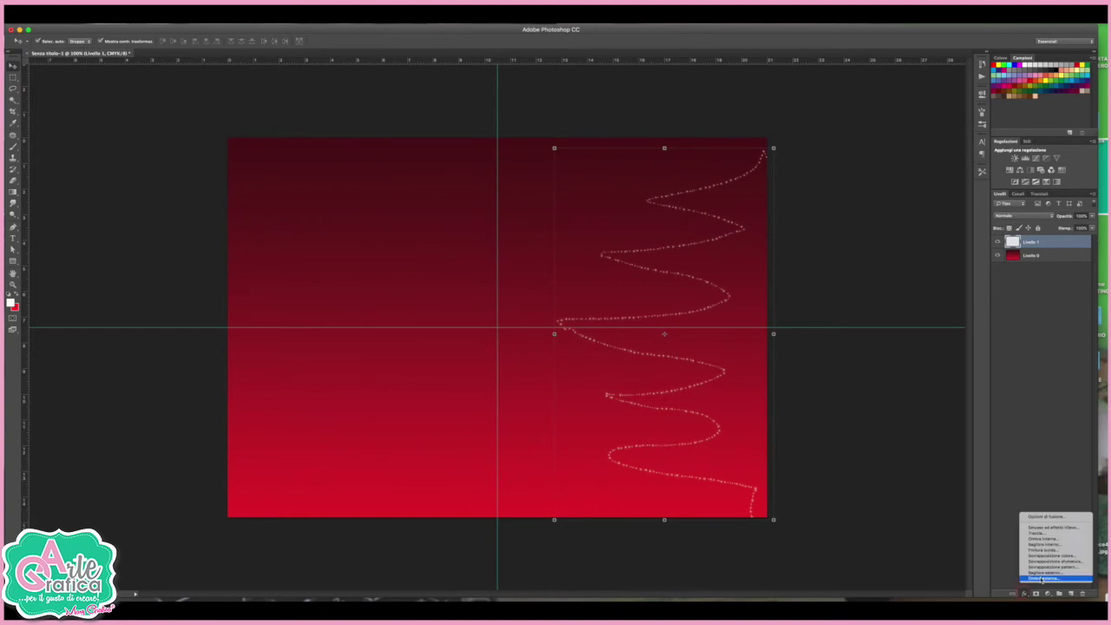
pyautogui.click(1045, 576)
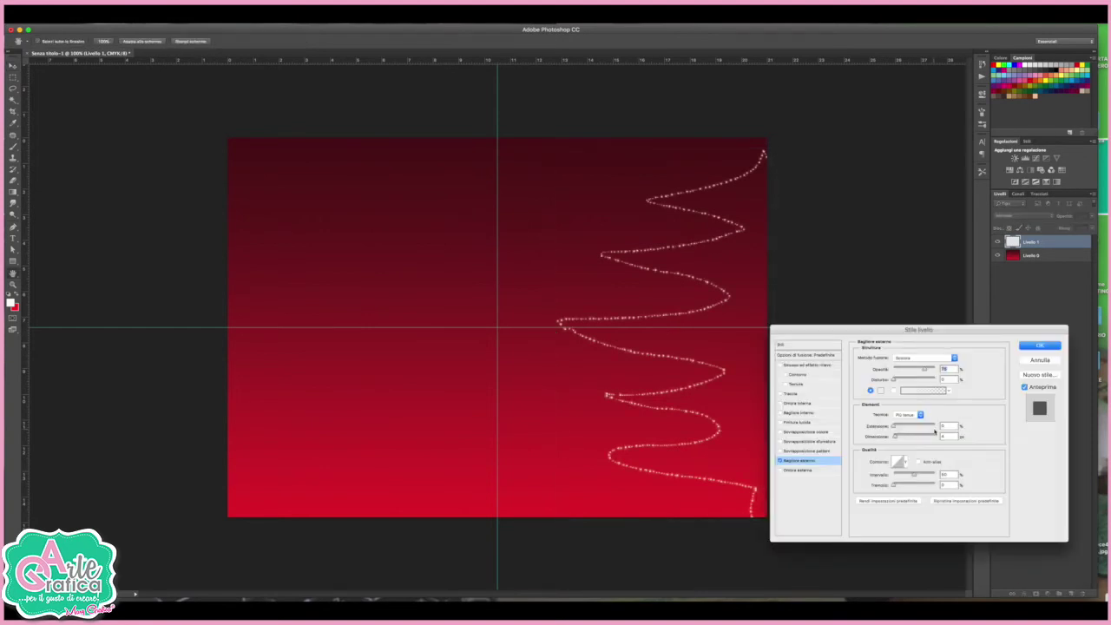
pyautogui.click(900, 437)
pyautogui.press('Return')
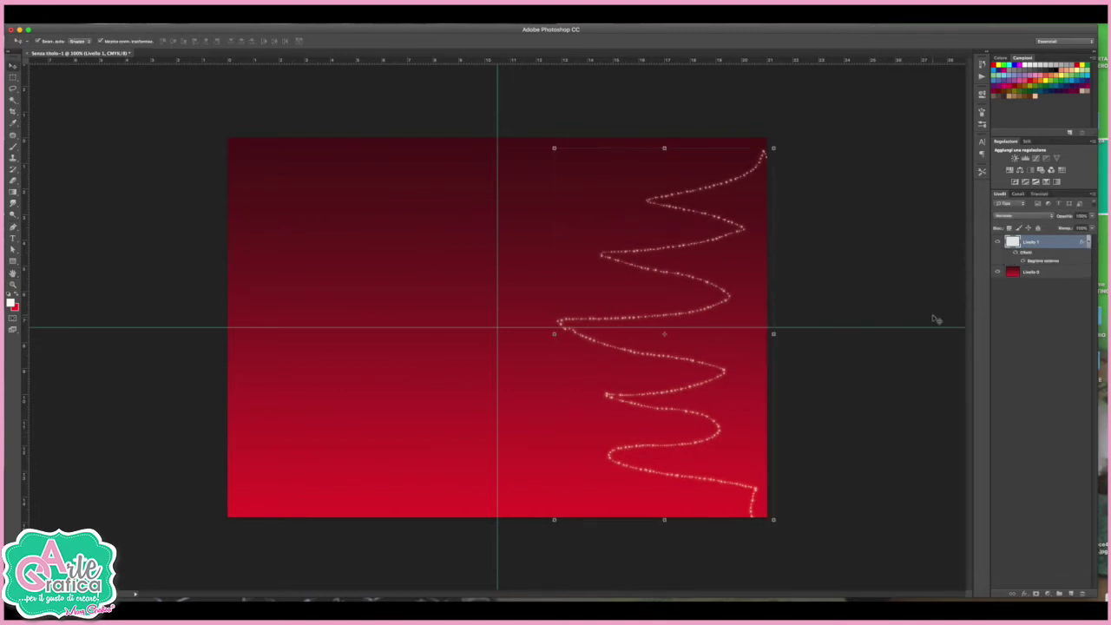
pyautogui.click(899, 284)
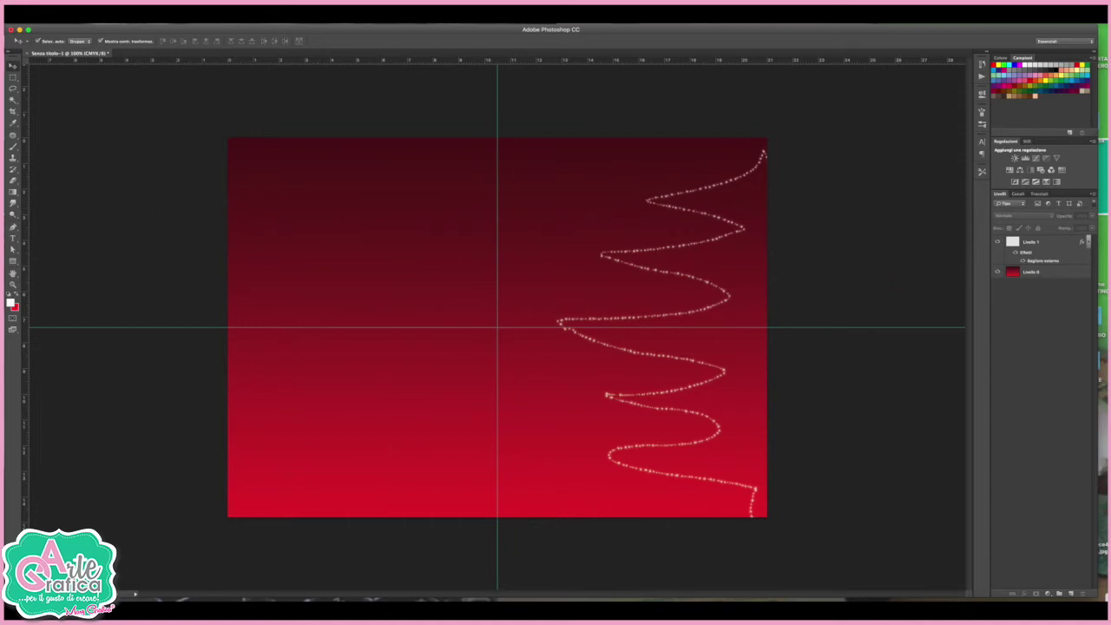
# Step: Draw a star custom shape near the card's top-left corner
pyautogui.click(12, 260)
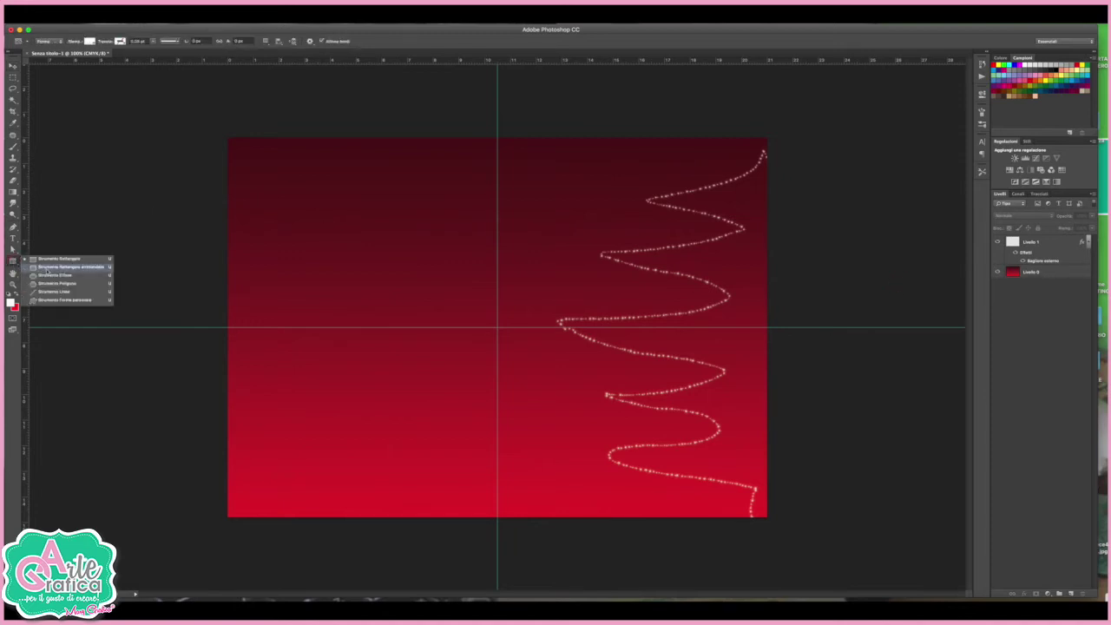
pyautogui.click(65, 301)
pyautogui.click(343, 42)
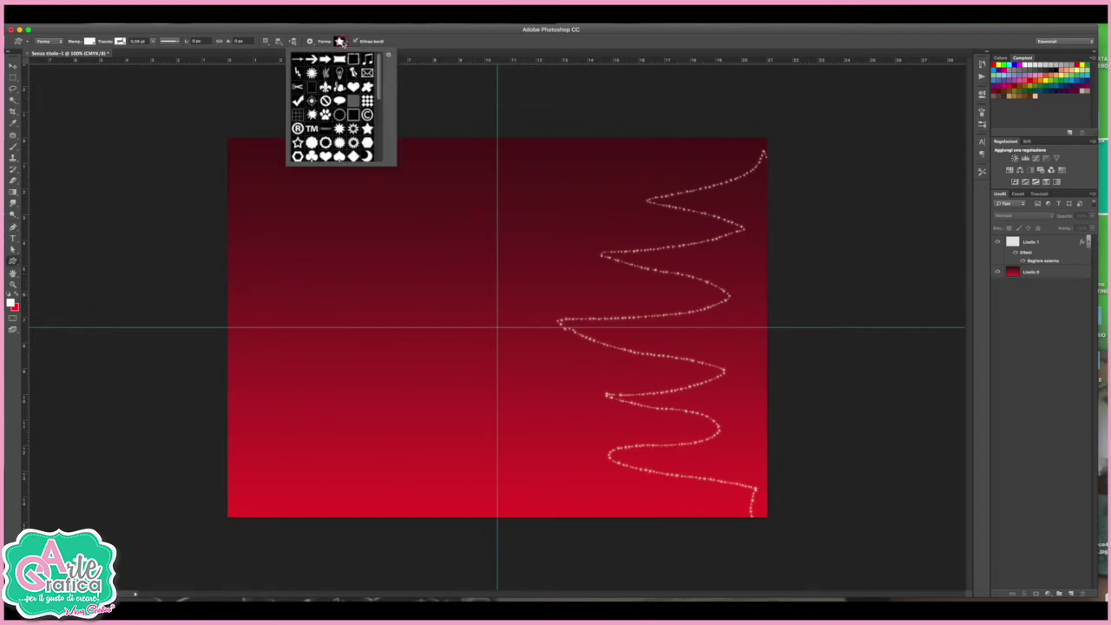
pyautogui.click(366, 128)
pyautogui.moveTo(263, 177); pyautogui.dragTo(309, 222)
pyautogui.click(13, 67)
# Step: Rasterize the star, blur it with a 10.1 px radius, and paint a sparkle trail rightward
pyautogui.click(248, 13)
pyautogui.moveTo(251, 166)
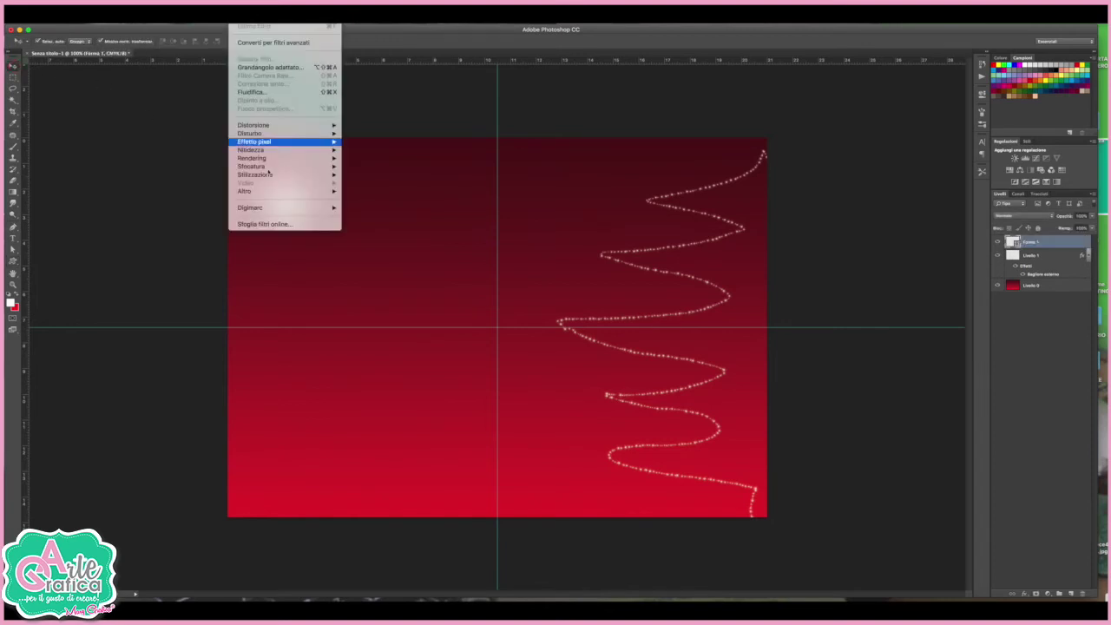
pyautogui.click(401, 200)
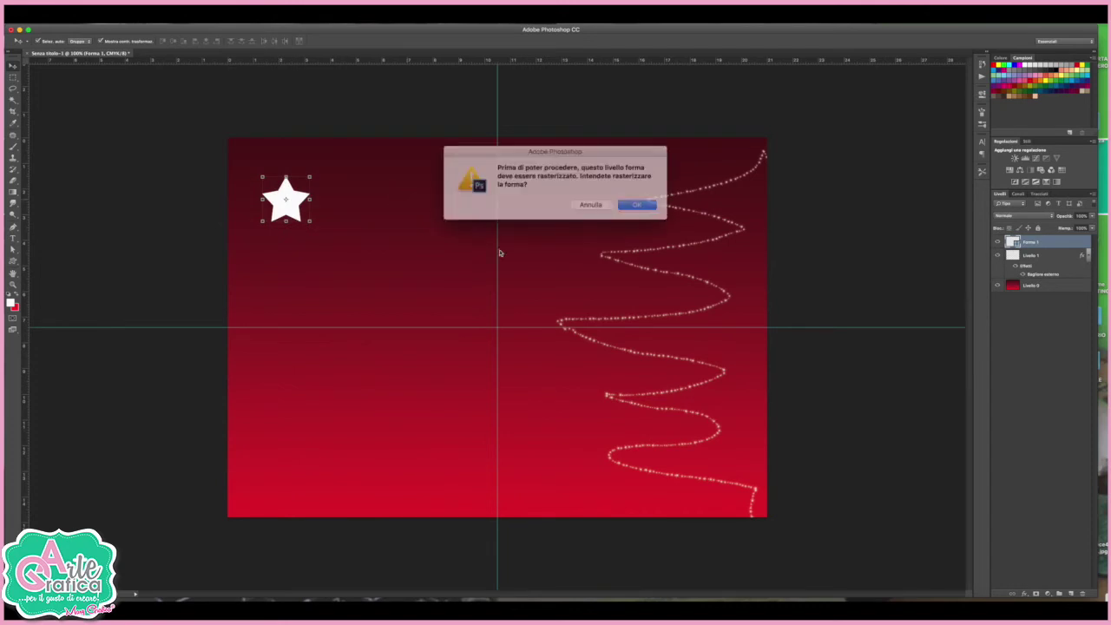
pyautogui.click(627, 202)
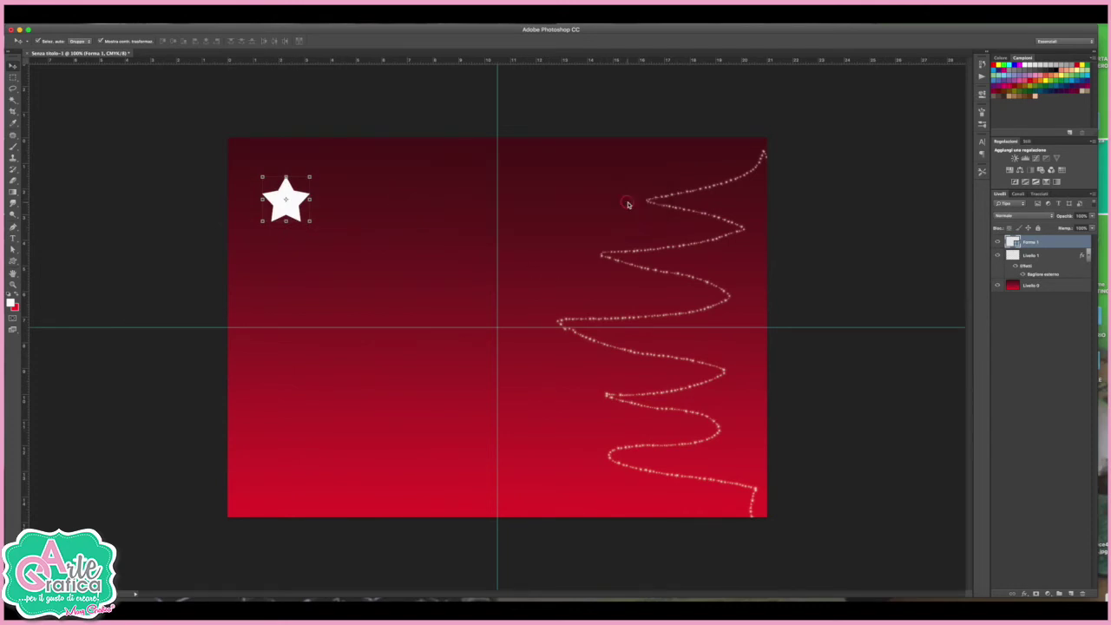
pyautogui.click(787, 371)
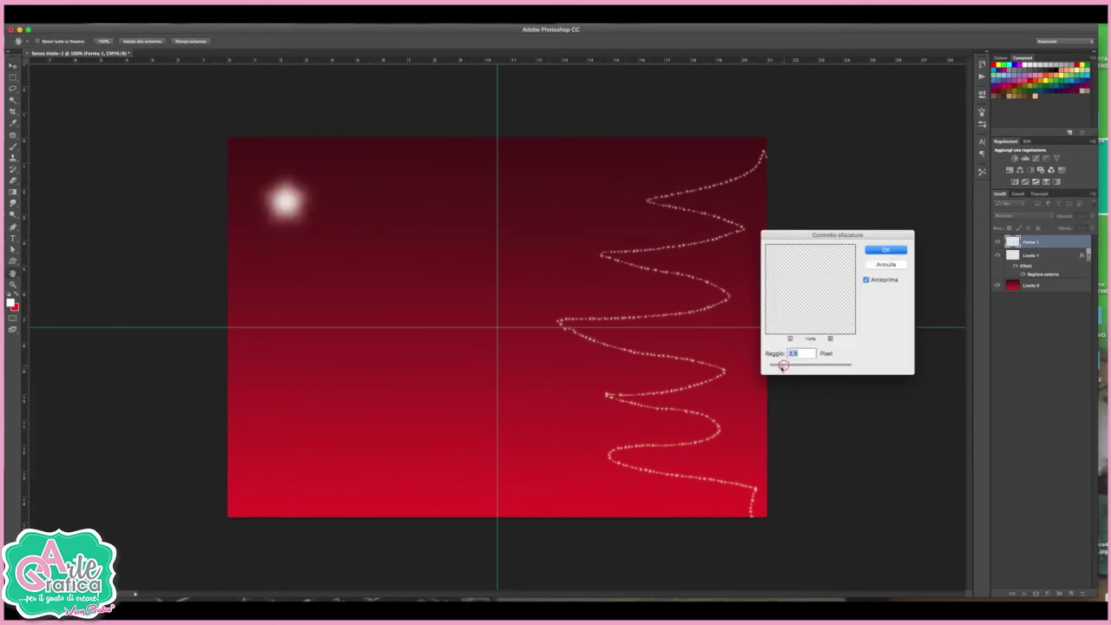
pyautogui.moveTo(787, 370); pyautogui.dragTo(801, 370)
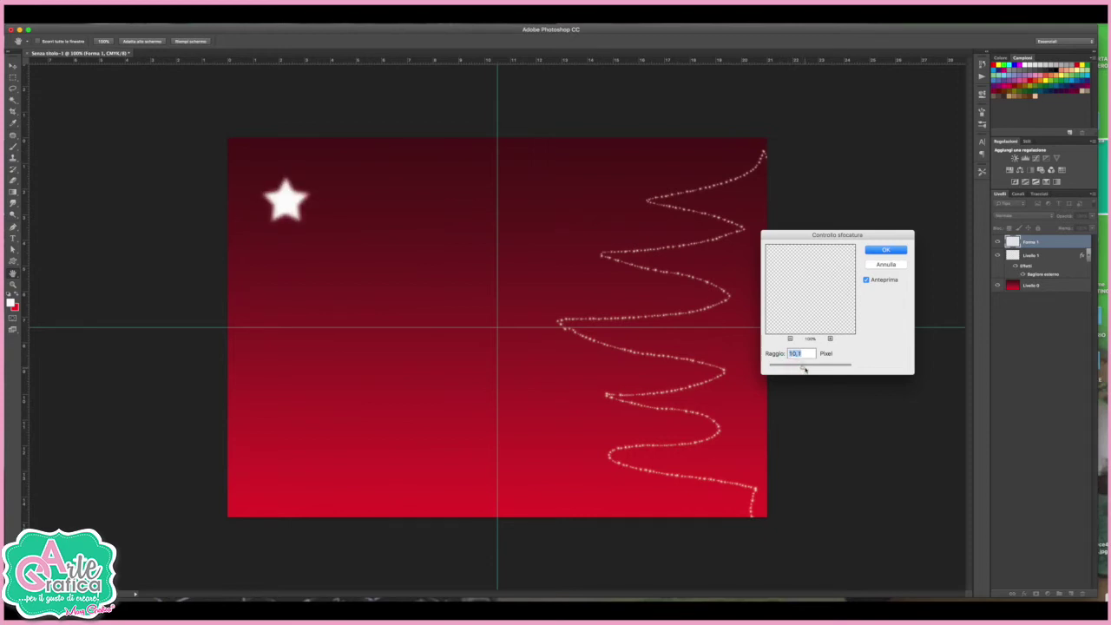
pyautogui.click(885, 249)
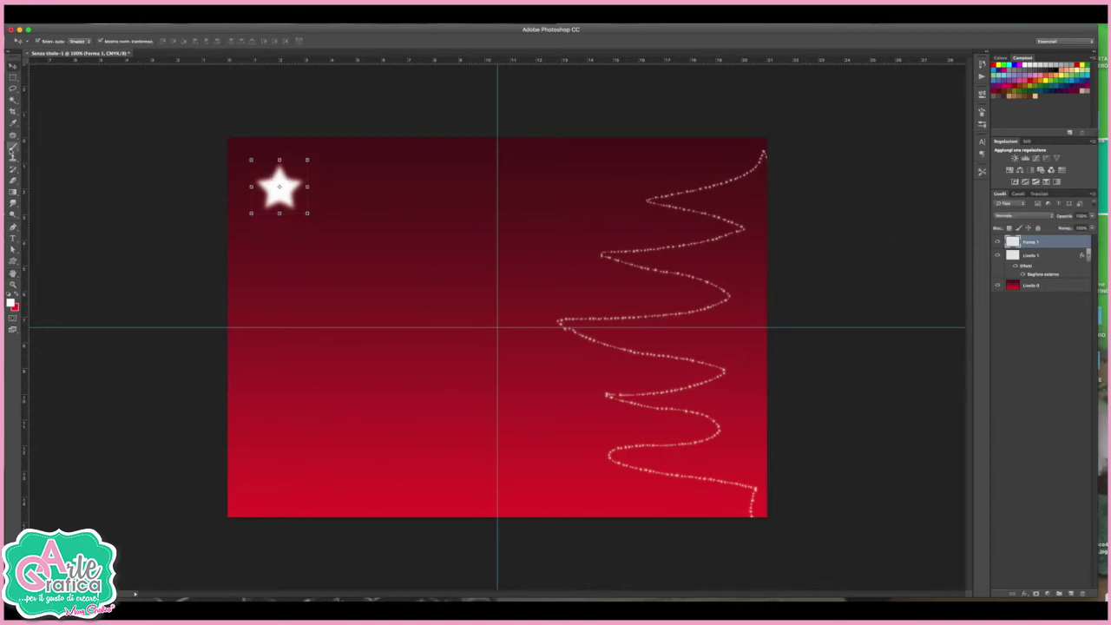
pyautogui.moveTo(299, 182); pyautogui.dragTo(496, 187)
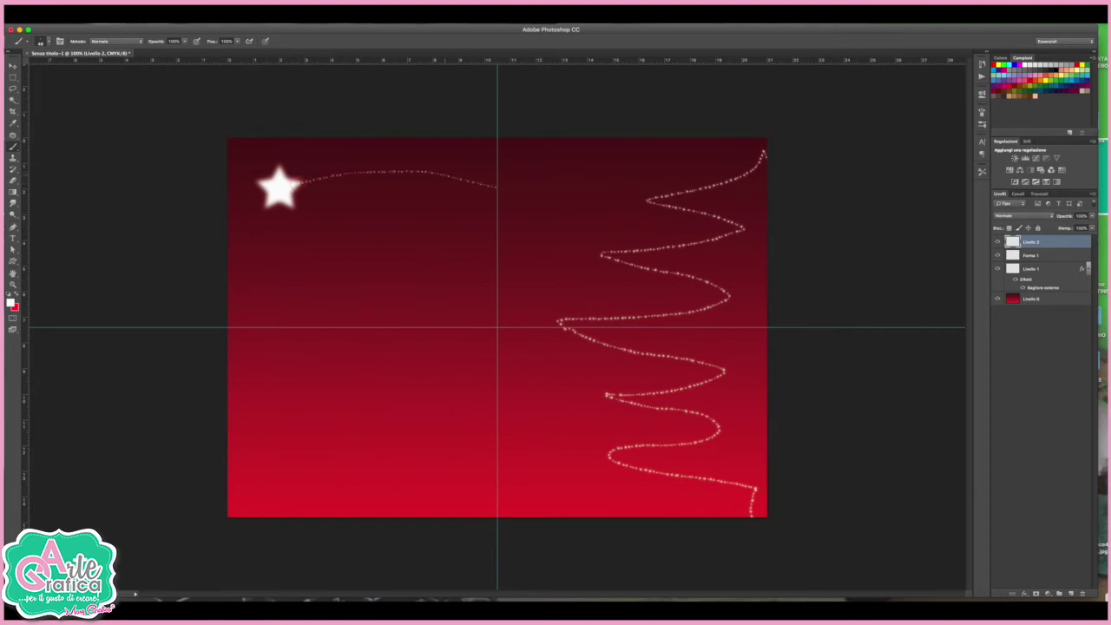
# Step: Paint three more sparkly trails curving right from the star, the last on a new layer
pyautogui.click(39, 43)
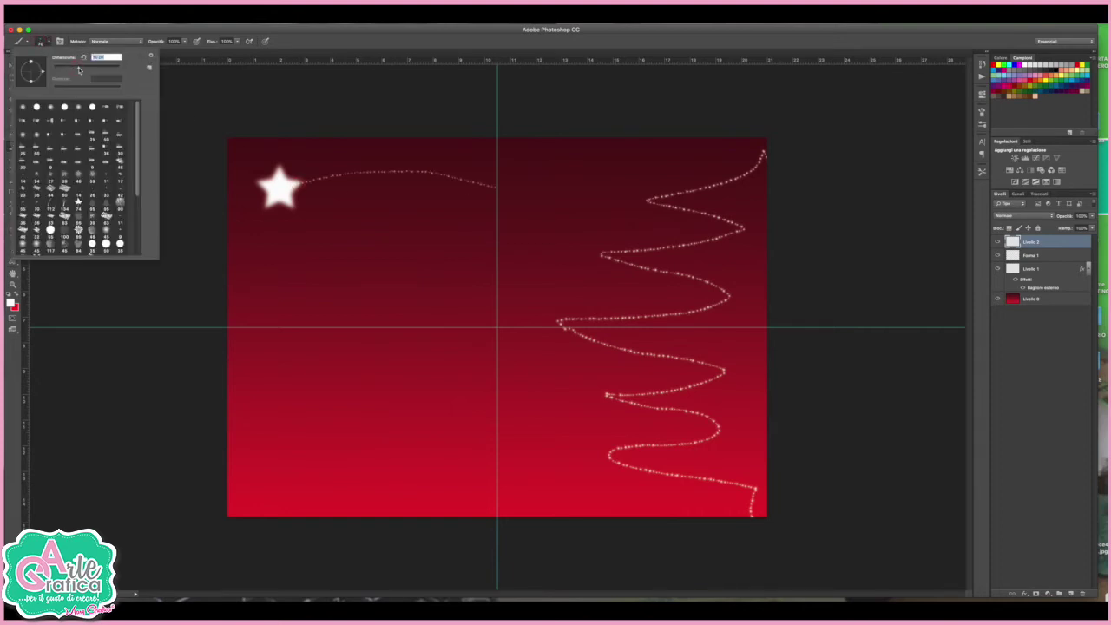
pyautogui.press('Return')
pyautogui.moveTo(291, 191); pyautogui.dragTo(501, 202)
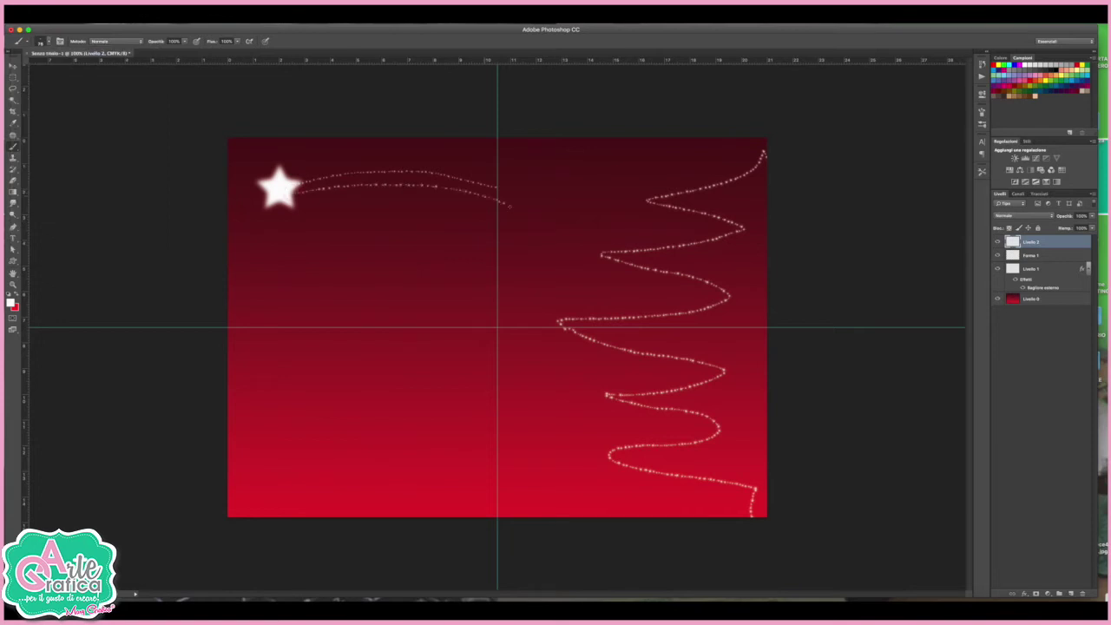
pyautogui.moveTo(291, 199); pyautogui.dragTo(486, 233)
pyautogui.click(40, 42)
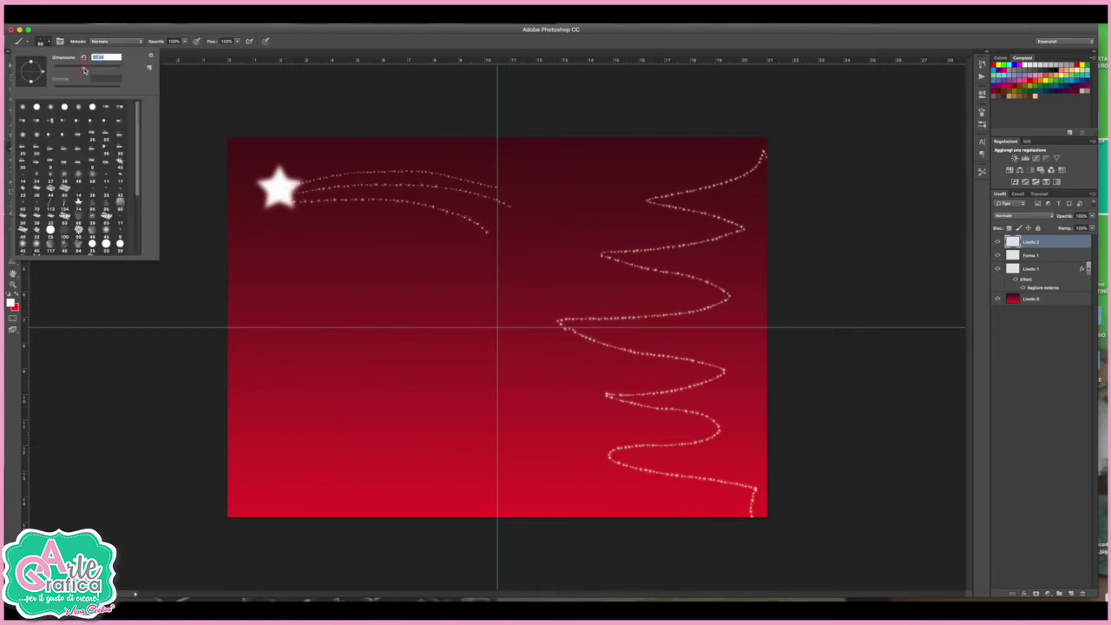
pyautogui.press('Return')
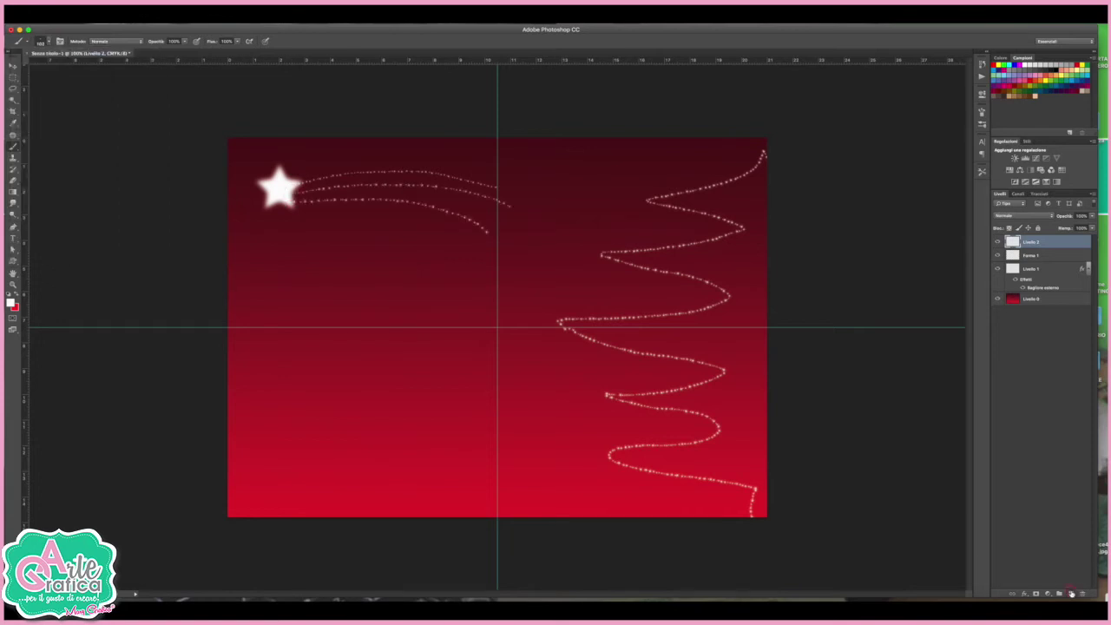
pyautogui.click(1070, 592)
pyautogui.moveTo(295, 171); pyautogui.dragTo(498, 183)
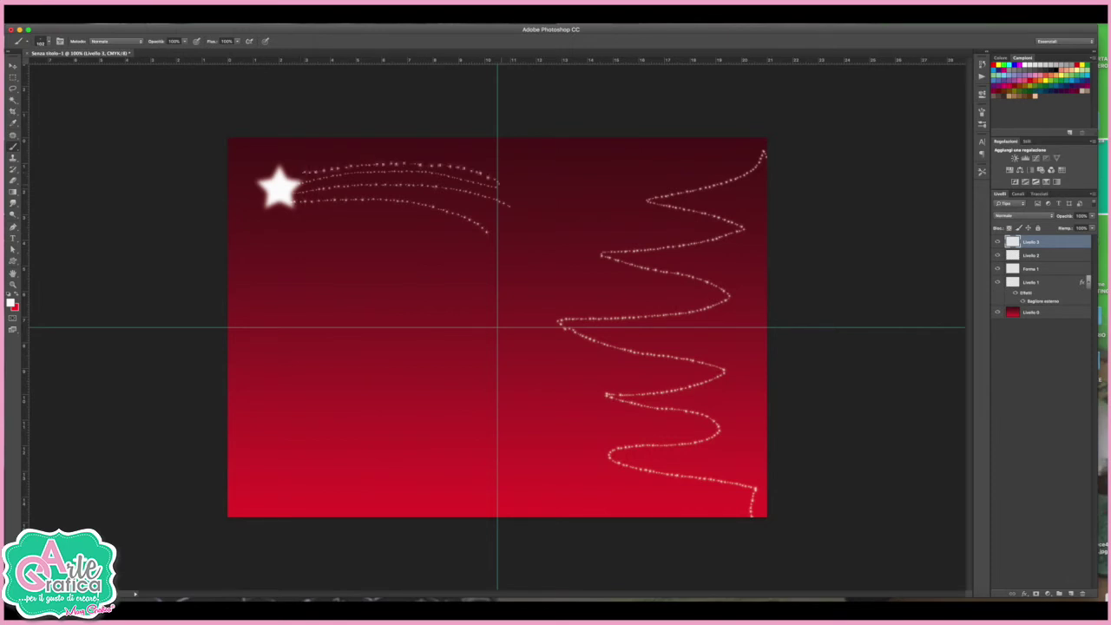
# Step: Copy Livello 1's layer style and paste it onto Forma 1, Livello 2 and Livello 3
pyautogui.press('v')
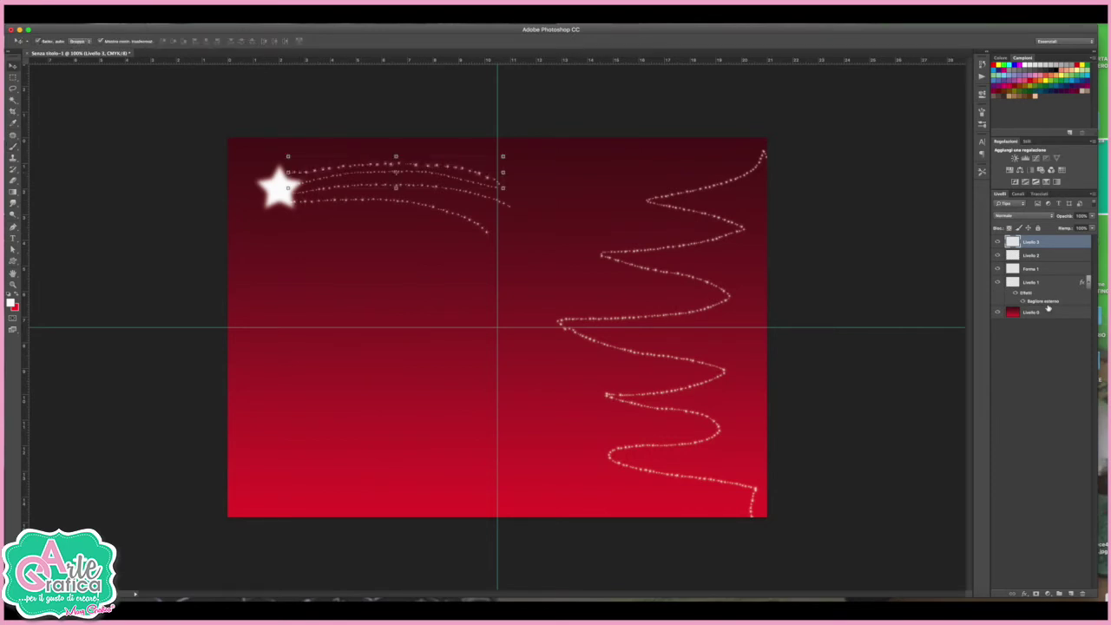
pyautogui.click(1047, 305)
pyautogui.rightClick(1042, 285)
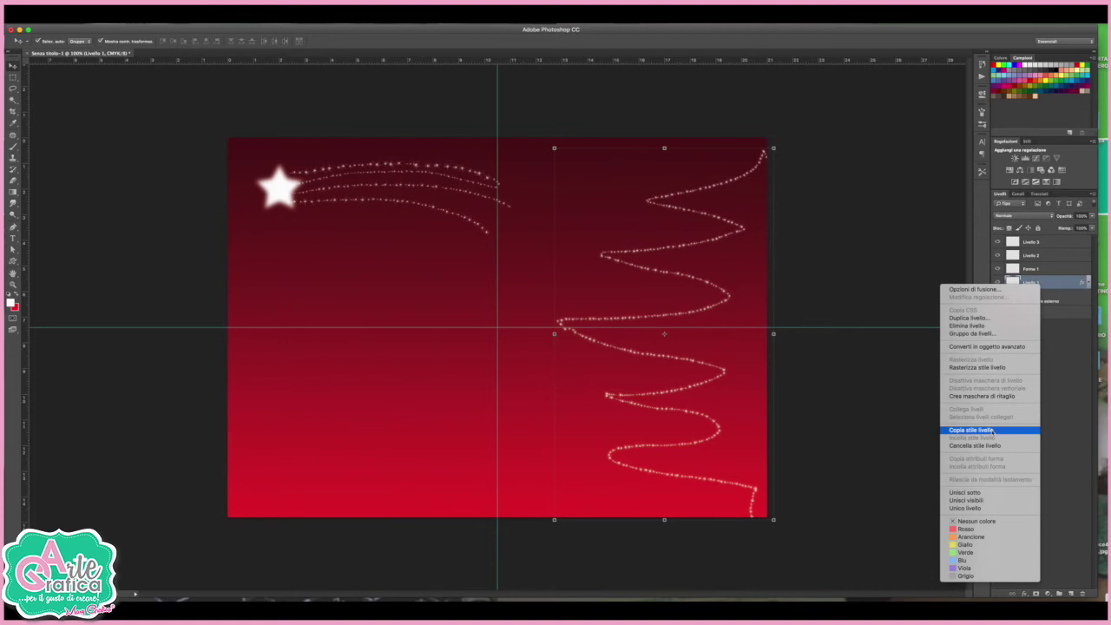
pyautogui.click(991, 430)
pyautogui.click(1040, 269)
pyautogui.keyDown('shift'); pyautogui.click(1041, 243); pyautogui.keyUp('shift')
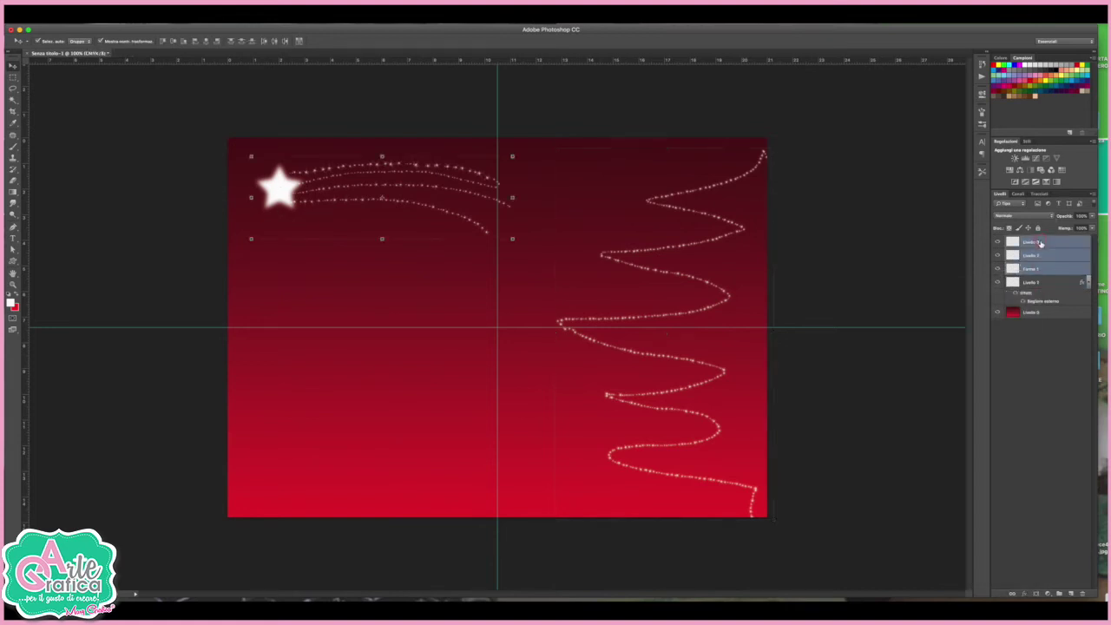
pyautogui.rightClick(1040, 243)
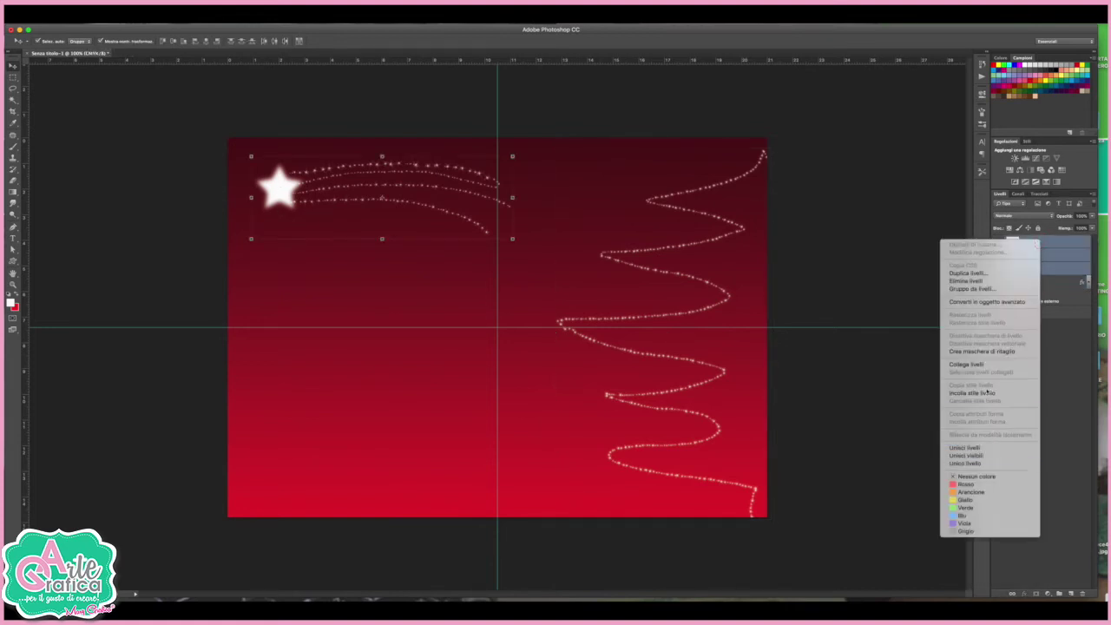
pyautogui.click(983, 393)
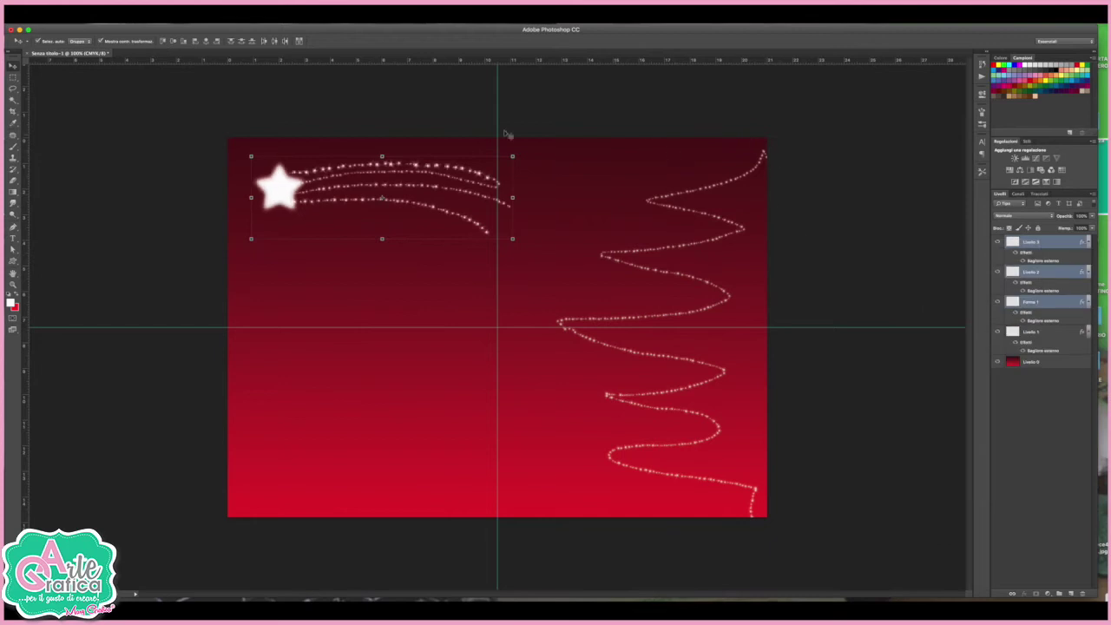
# Step: Move the Forma 1 star layer to the top of the layer stack
pyautogui.click(312, 110)
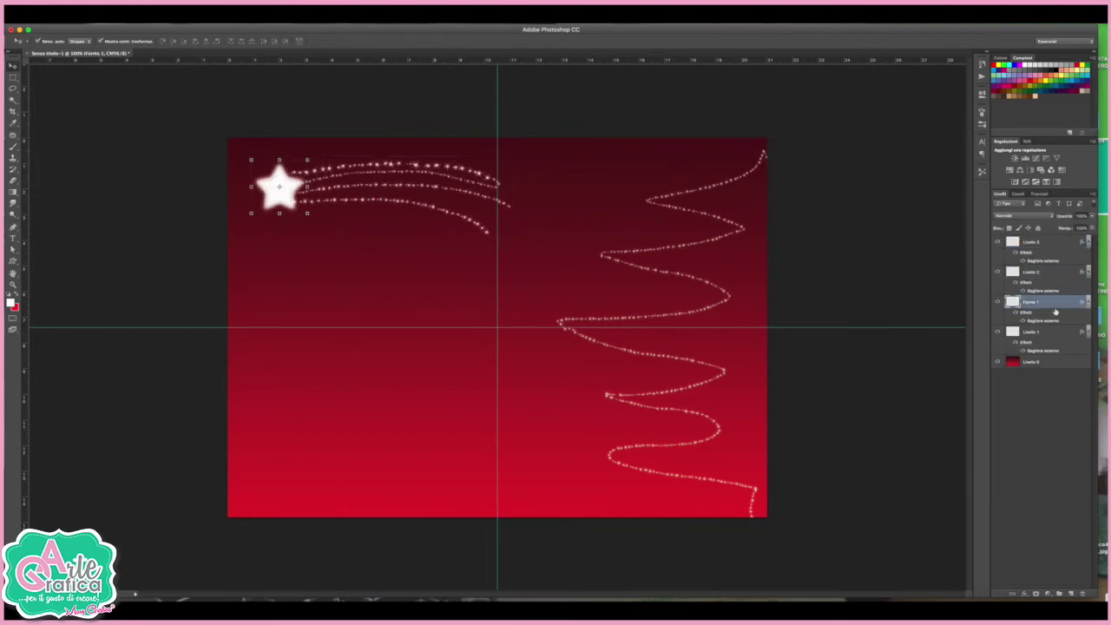
pyautogui.moveTo(1057, 300); pyautogui.dragTo(1050, 239)
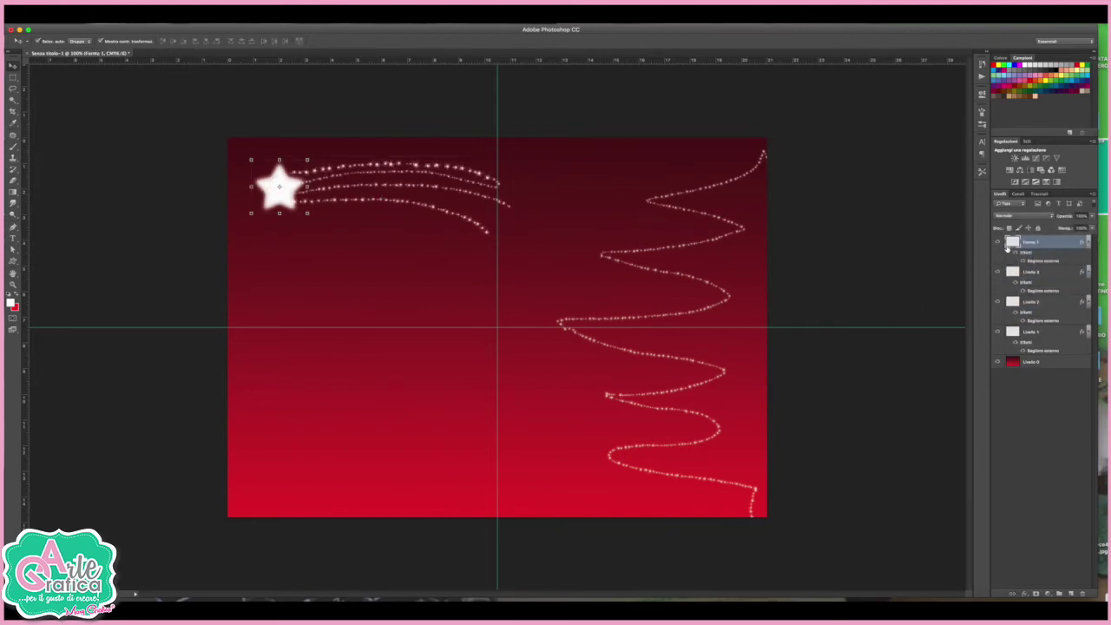
pyautogui.click(13, 260)
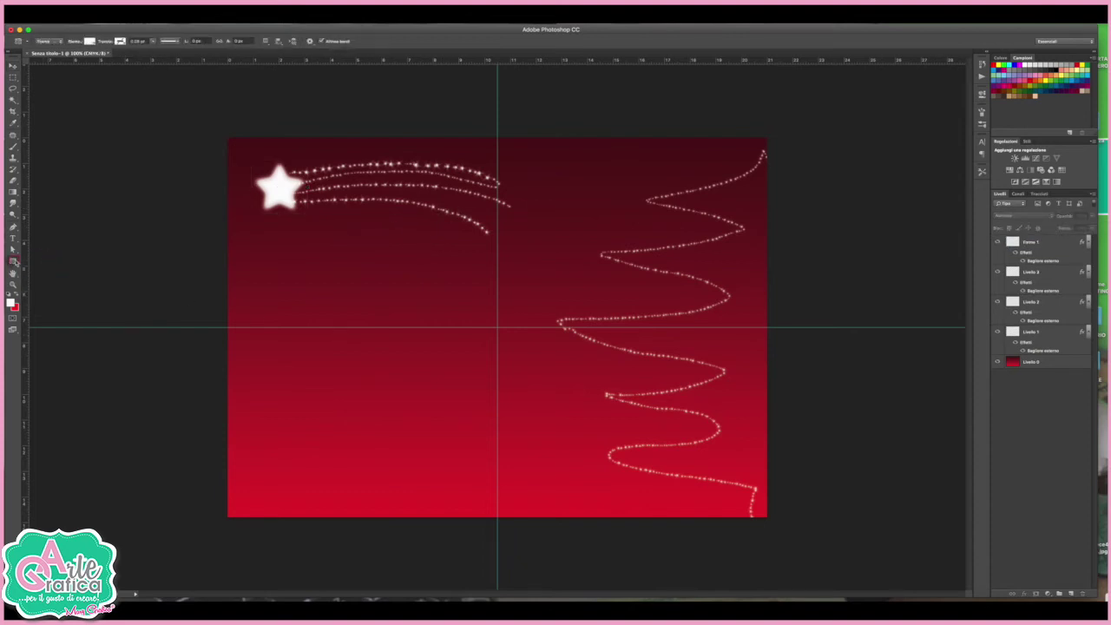
# Step: Draw a white rounded rectangle on the card's lower-left area
pyautogui.click(13, 260)
pyautogui.click(43, 269)
pyautogui.moveTo(266, 281); pyautogui.dragTo(488, 503)
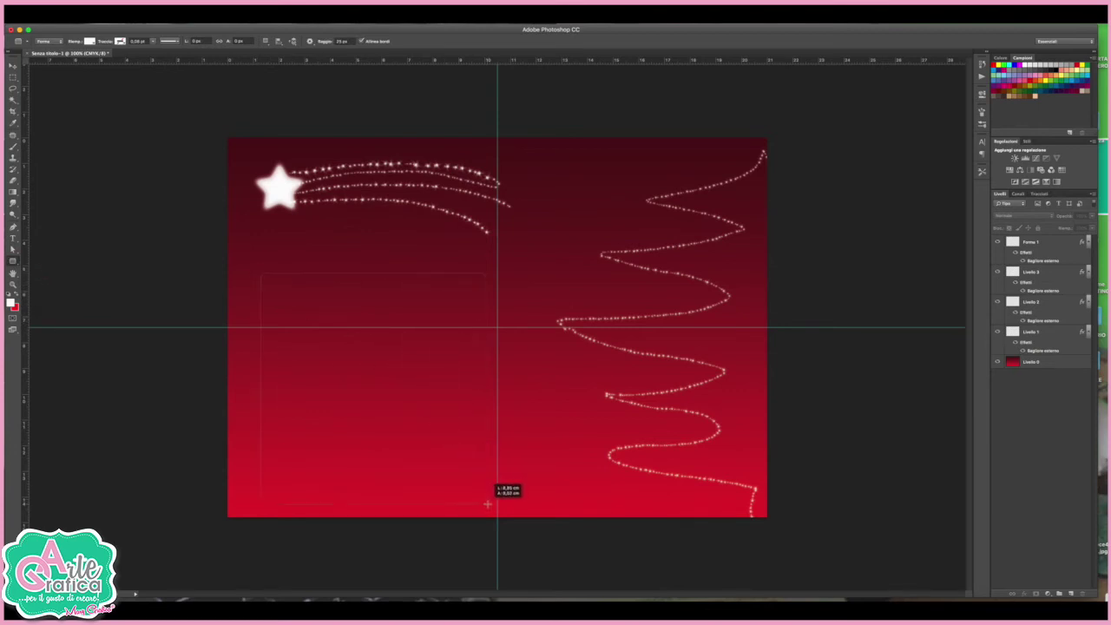
pyautogui.moveTo(488, 503); pyautogui.dragTo(492, 499)
# Step: Add an Ombra esterna drop shadow to the box in dark red sampled from the card, with a larger size
pyautogui.click(1024, 593)
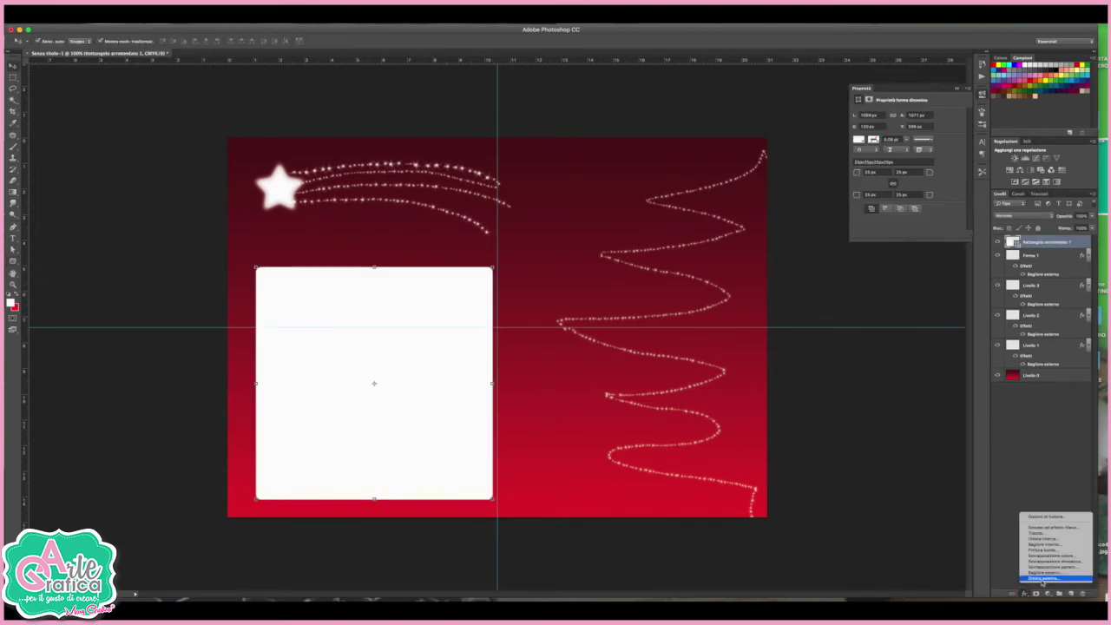
pyautogui.click(1042, 578)
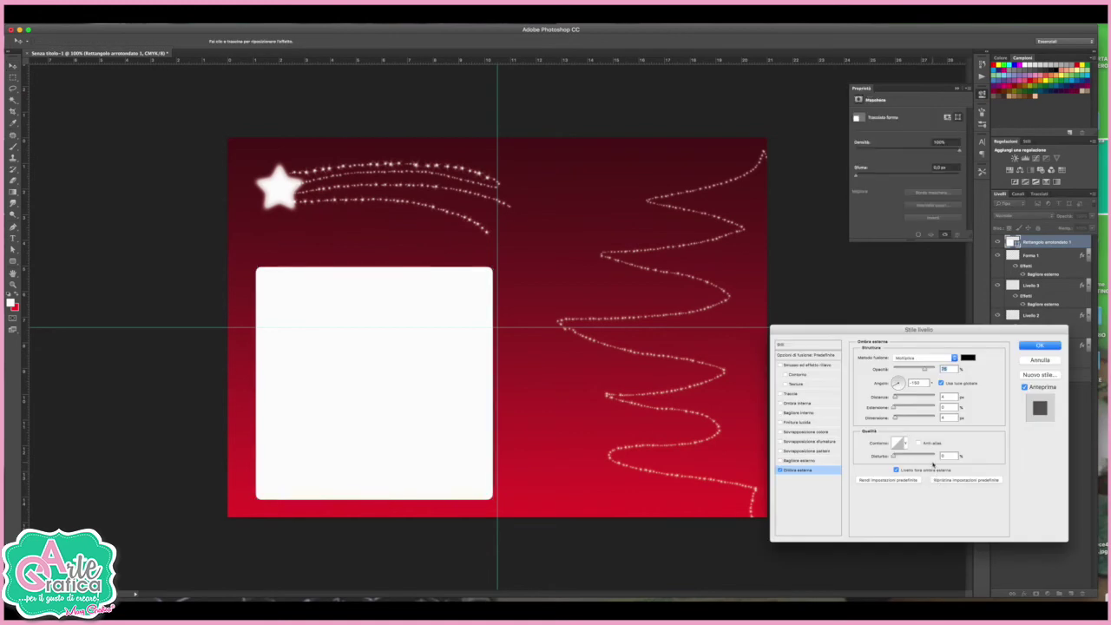
pyautogui.click(967, 358)
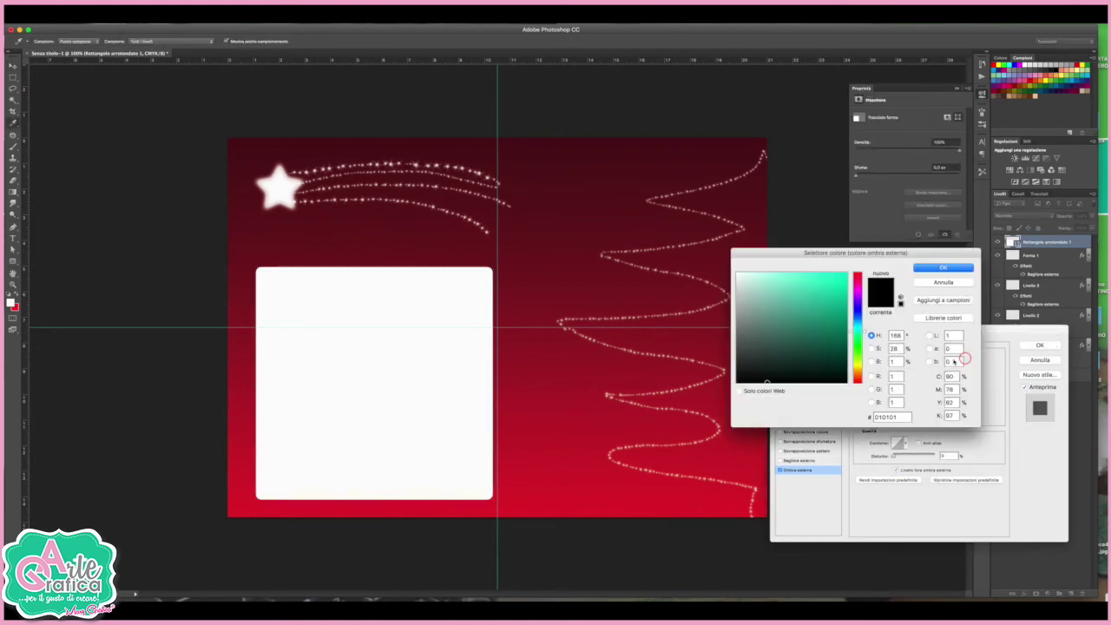
pyautogui.click(547, 170)
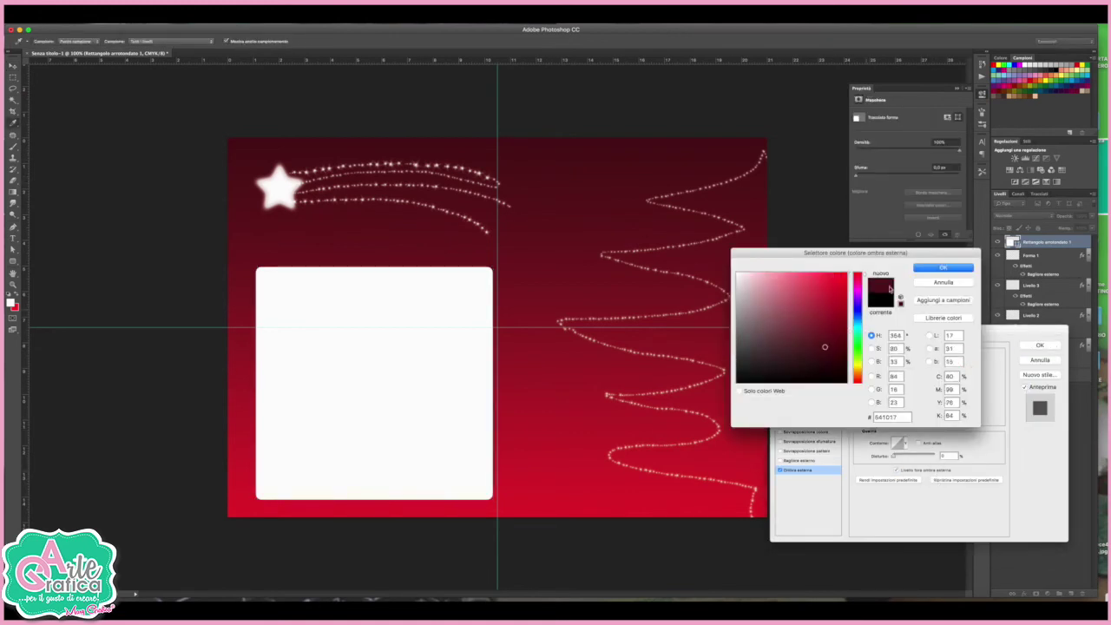
pyautogui.click(943, 267)
pyautogui.moveTo(899, 418); pyautogui.dragTo(903, 420)
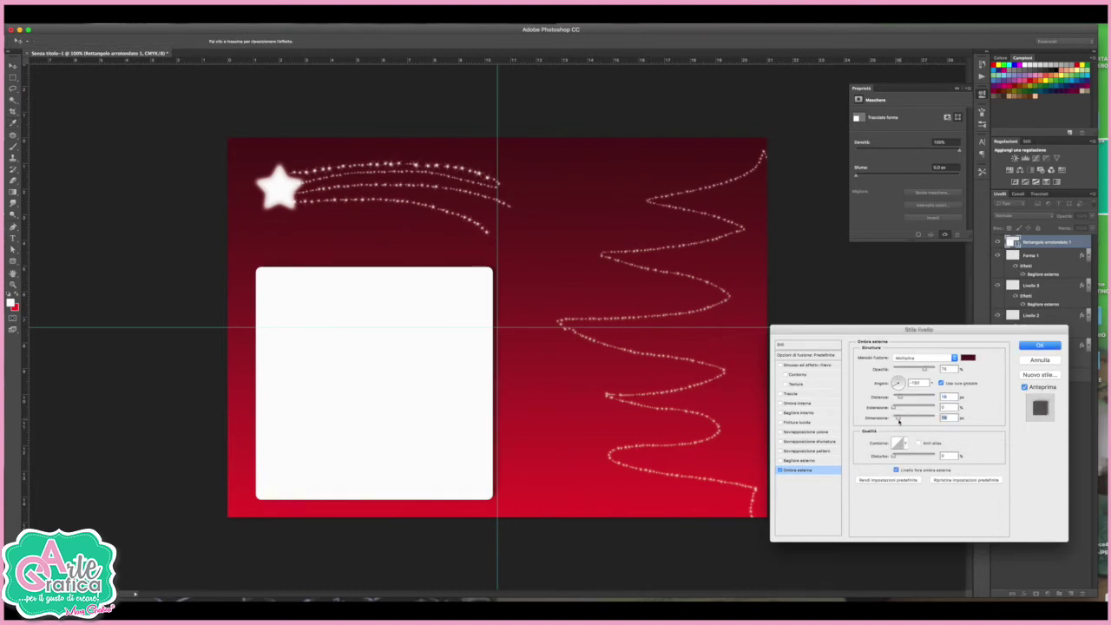
pyautogui.click(1025, 347)
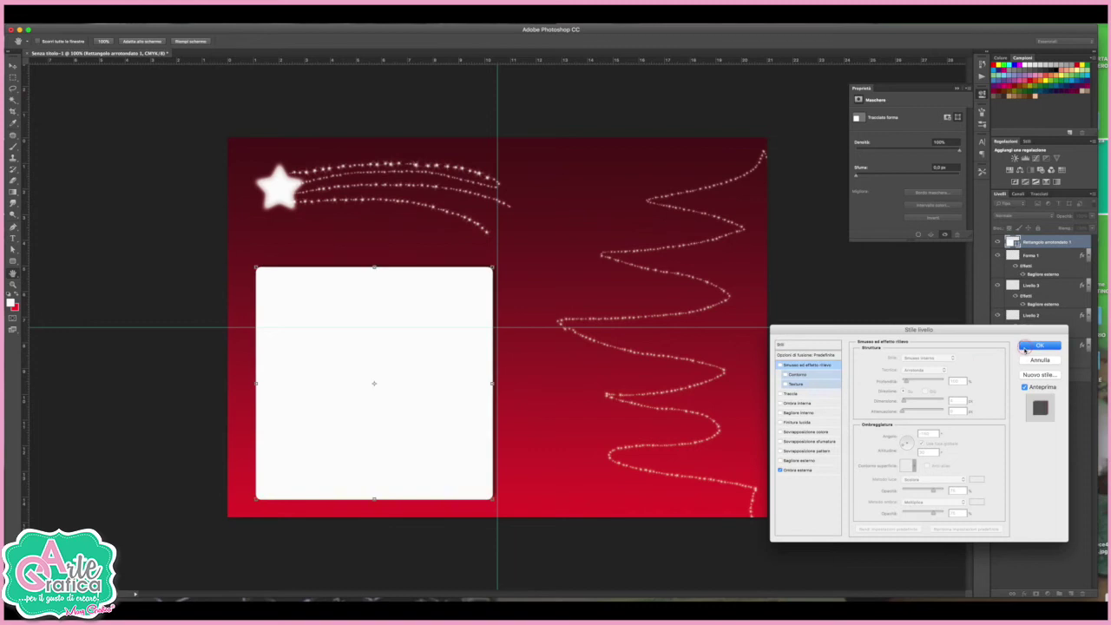
pyautogui.click(279, 186)
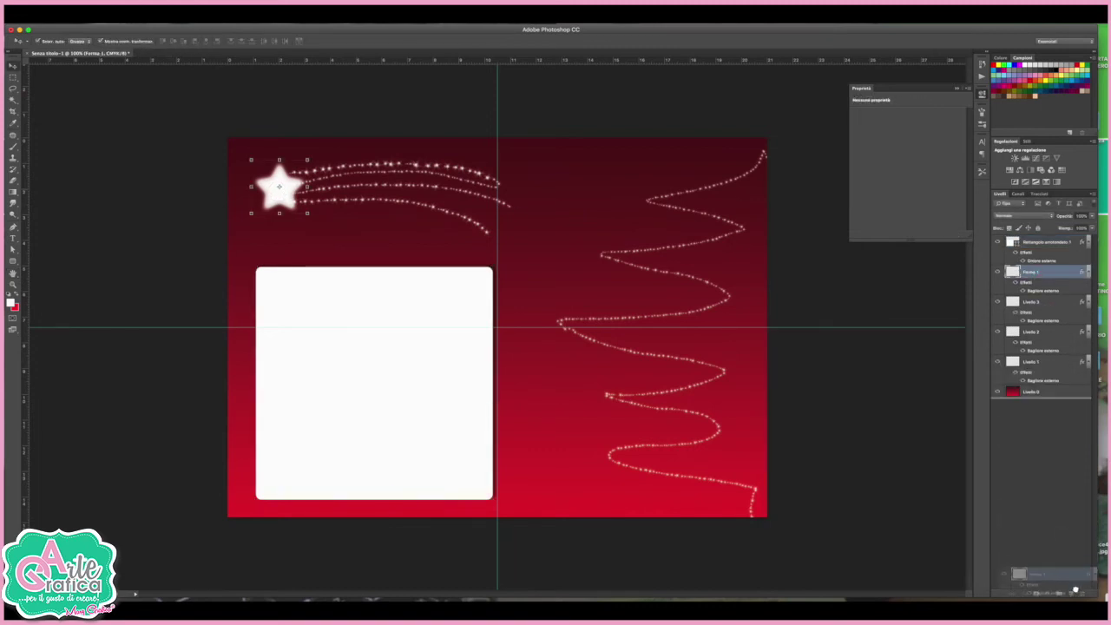
# Step: Duplicate the glowing star layer and move the copy to the top of the tree
pyautogui.moveTo(1095, 555); pyautogui.dragTo(1069, 593)
pyautogui.moveTo(293, 191)
pyautogui.mouseDown()
pyautogui.moveTo(726, 178)
pyautogui.moveTo(776, 152)
pyautogui.mouseUp()
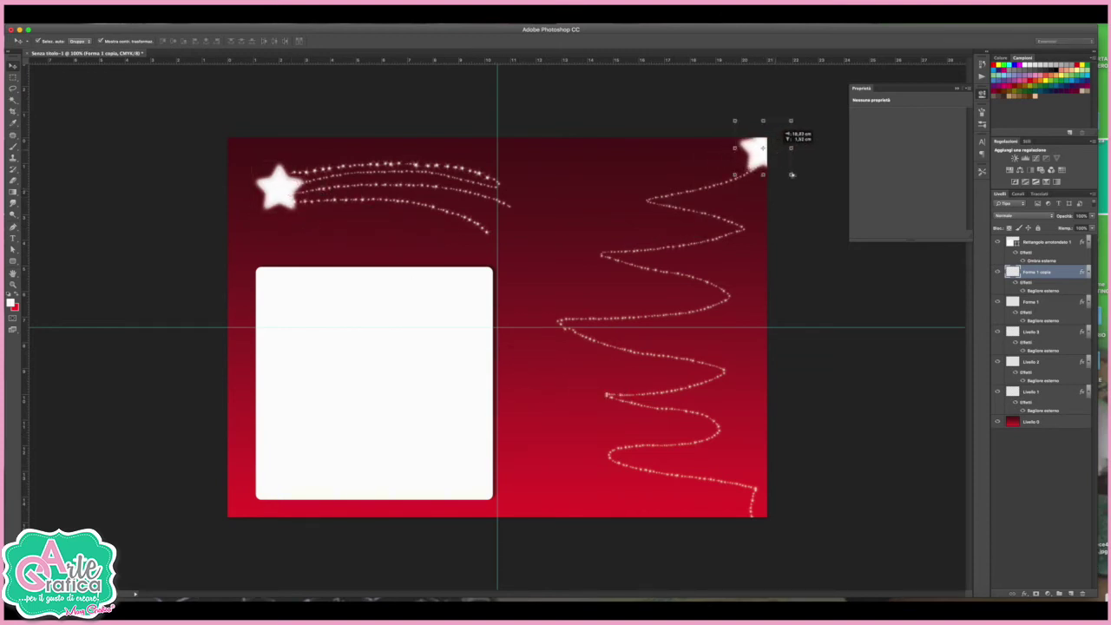
pyautogui.click(814, 279)
# Step: Draw a white circle, Ellisse 1, above the tree with the Ellipse tool
pyautogui.click(14, 261)
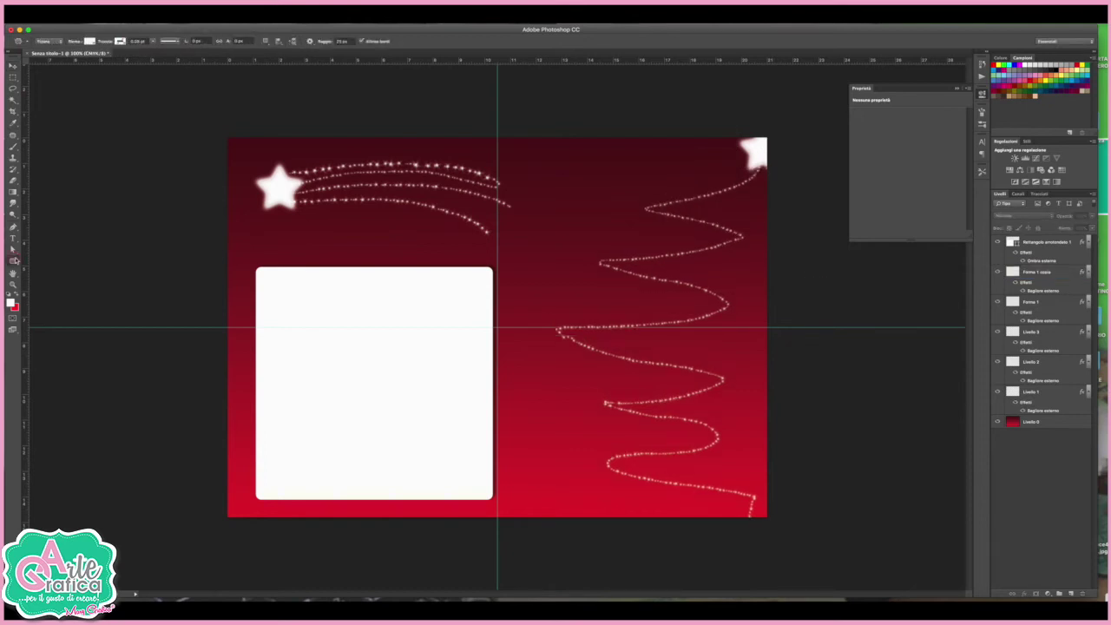
pyautogui.rightClick(14, 261)
pyautogui.click(55, 276)
pyautogui.moveTo(571, 149)
pyautogui.mouseDown()
pyautogui.moveTo(605, 206)
pyautogui.moveTo(595, 205)
pyautogui.moveTo(653, 198)
pyautogui.mouseUp()
# Step: Shrink the white circle onto the tree's upper bend and apply a 15 px Gaussian blur
pyautogui.click(13, 68)
pyautogui.press('Return')
pyautogui.click(276, 3)
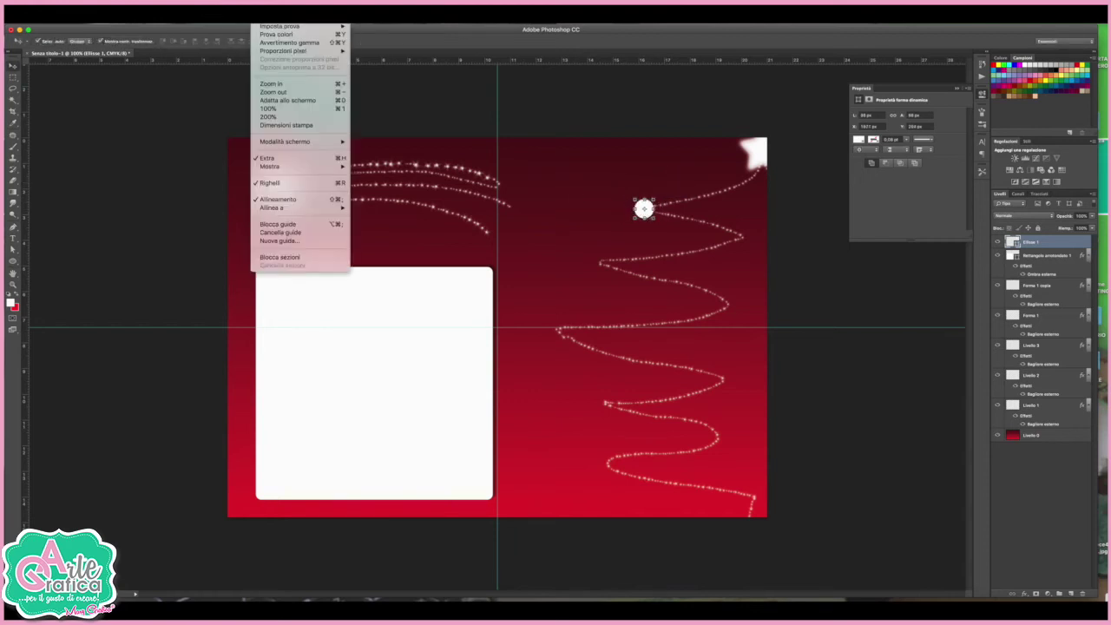
pyautogui.moveTo(252, 166)
pyautogui.click(373, 198)
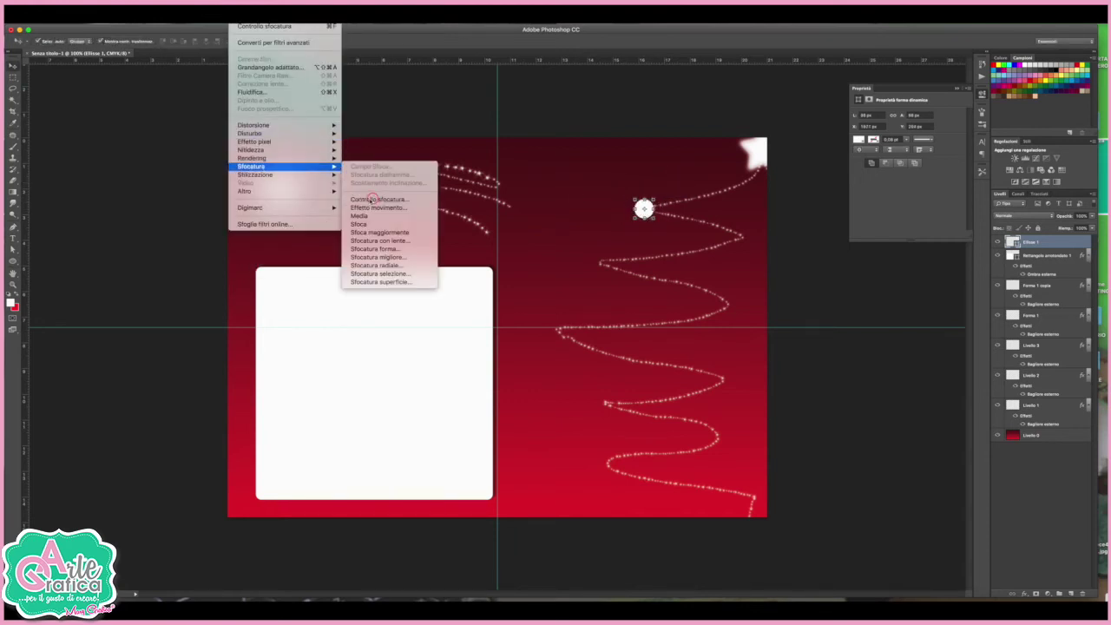
pyautogui.click(625, 202)
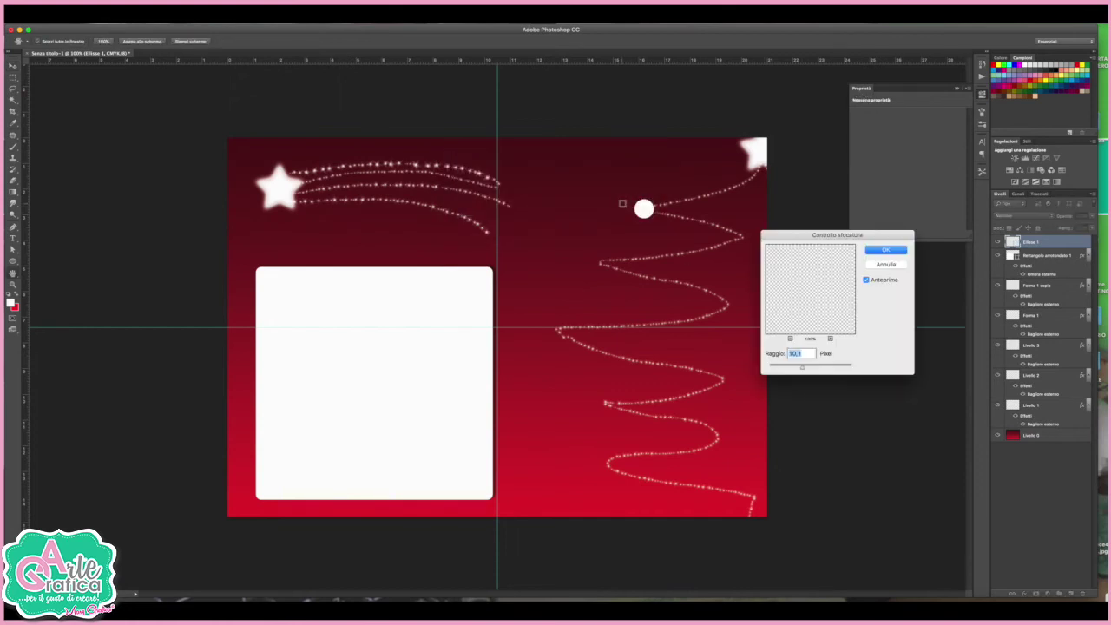
pyautogui.moveTo(802, 370); pyautogui.dragTo(811, 368)
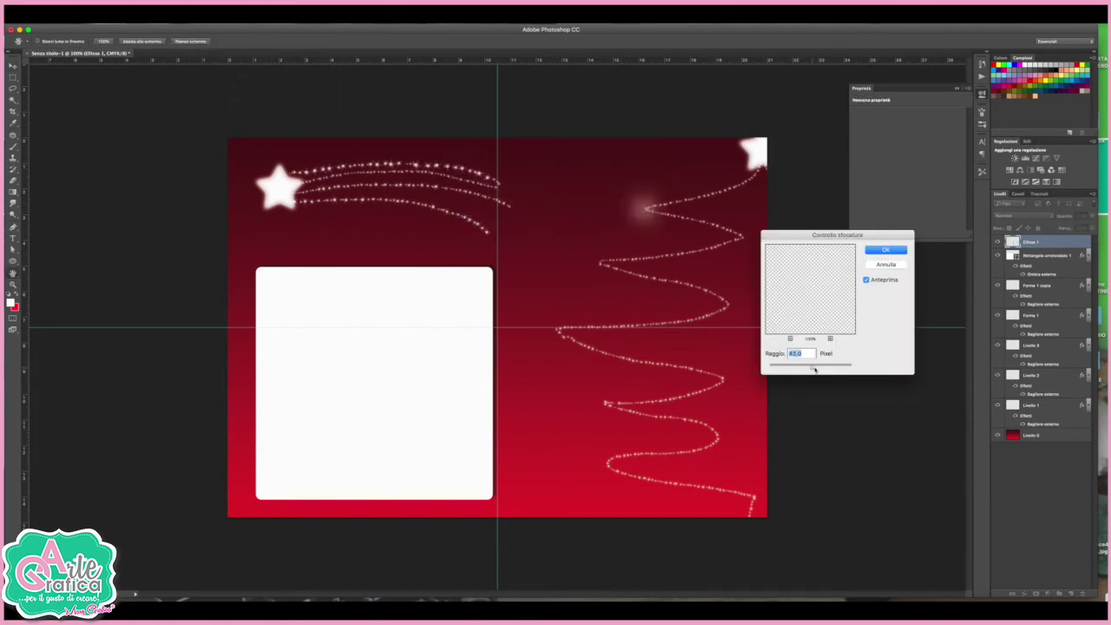
pyautogui.moveTo(811, 369); pyautogui.dragTo(802, 369)
pyautogui.write('15')
pyautogui.click(883, 252)
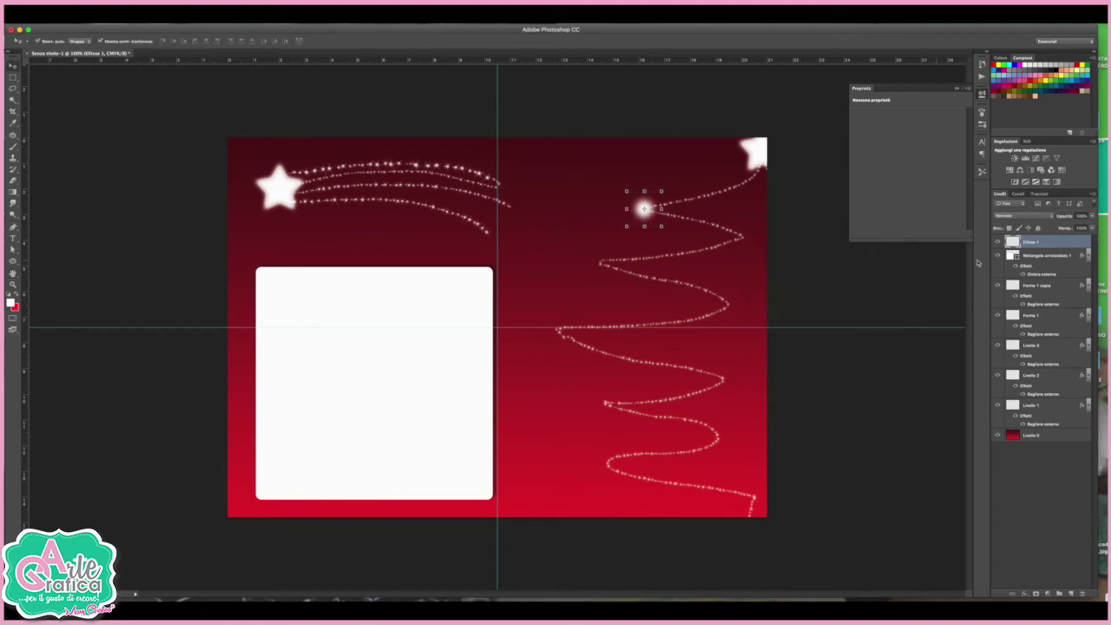
# Step: Duplicate the glowing dot and move the copy to the tree's next bend
pyautogui.hotkey('ctrl', 'j')
pyautogui.moveTo(643, 210); pyautogui.dragTo(602, 264)
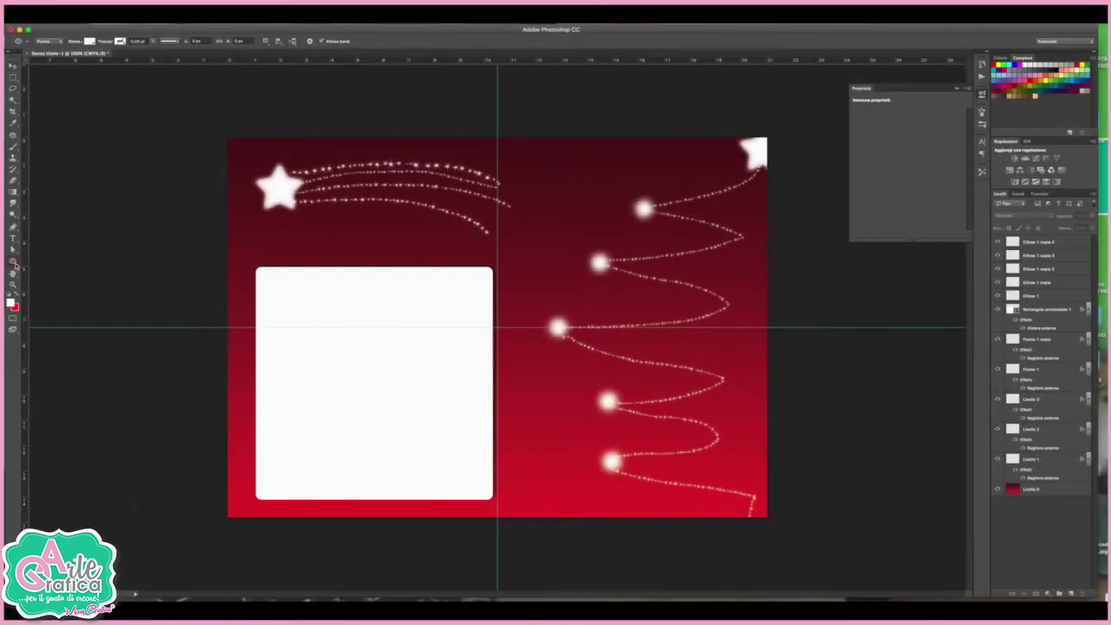
pyautogui.click(14, 265)
pyautogui.click(63, 298)
# Step: Choose a dark fill colour and draw a small star at the white box's top-left corner
pyautogui.click(88, 41)
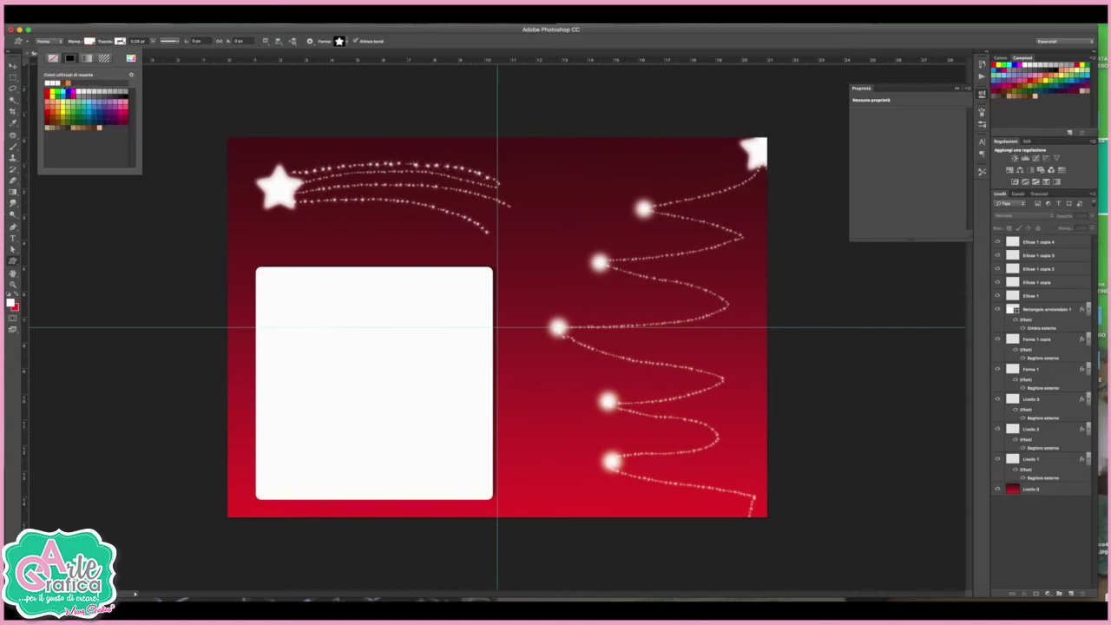
pyautogui.click(130, 58)
pyautogui.click(928, 267)
pyautogui.moveTo(254, 260); pyautogui.dragTo(288, 294)
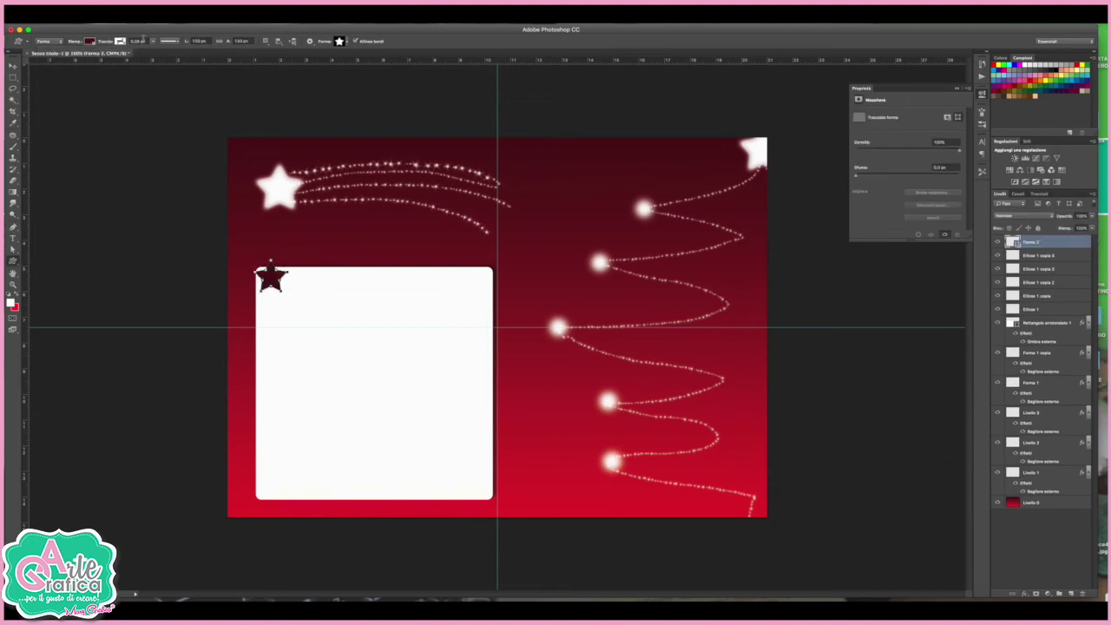
# Step: Change the star's fill to a redder dark red, 8c1d28
pyautogui.click(89, 42)
pyautogui.click(130, 59)
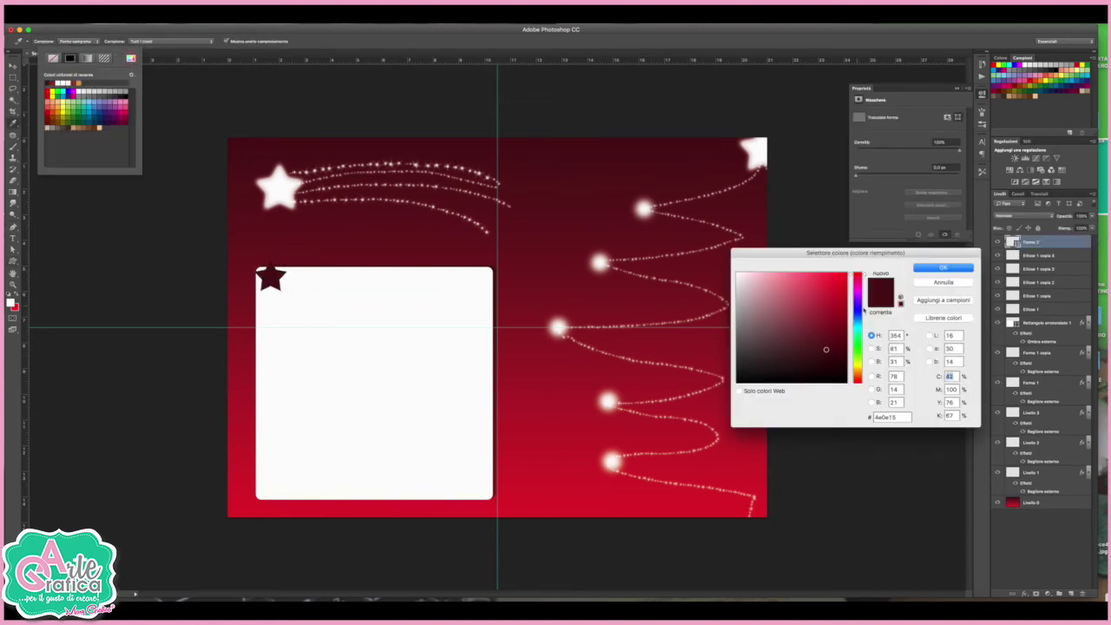
pyautogui.moveTo(824, 340); pyautogui.dragTo(825, 321)
pyautogui.click(954, 268)
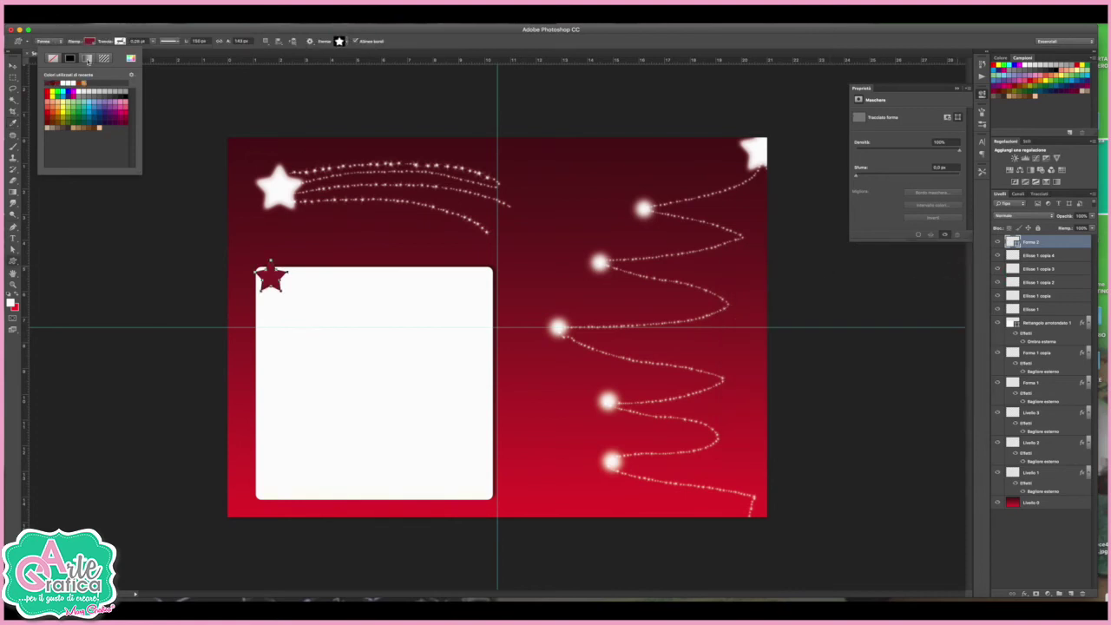
pyautogui.click(12, 66)
pyautogui.click(52, 179)
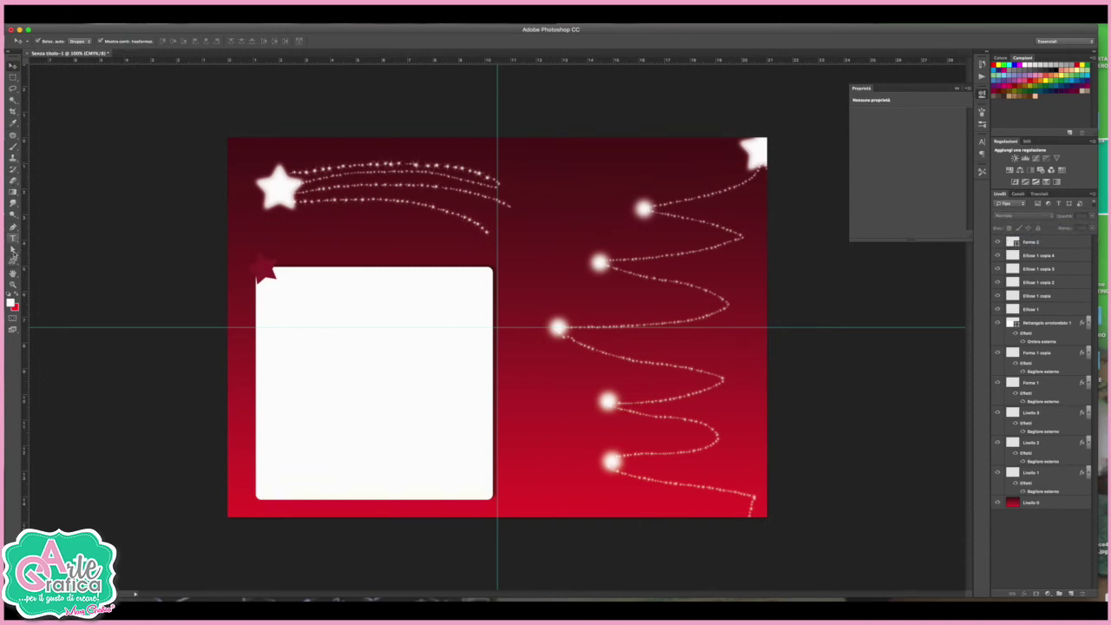
# Step: Set the Line tool to a dotted stroke with no fill and draw a dashed line across the box's top
pyautogui.click(13, 260)
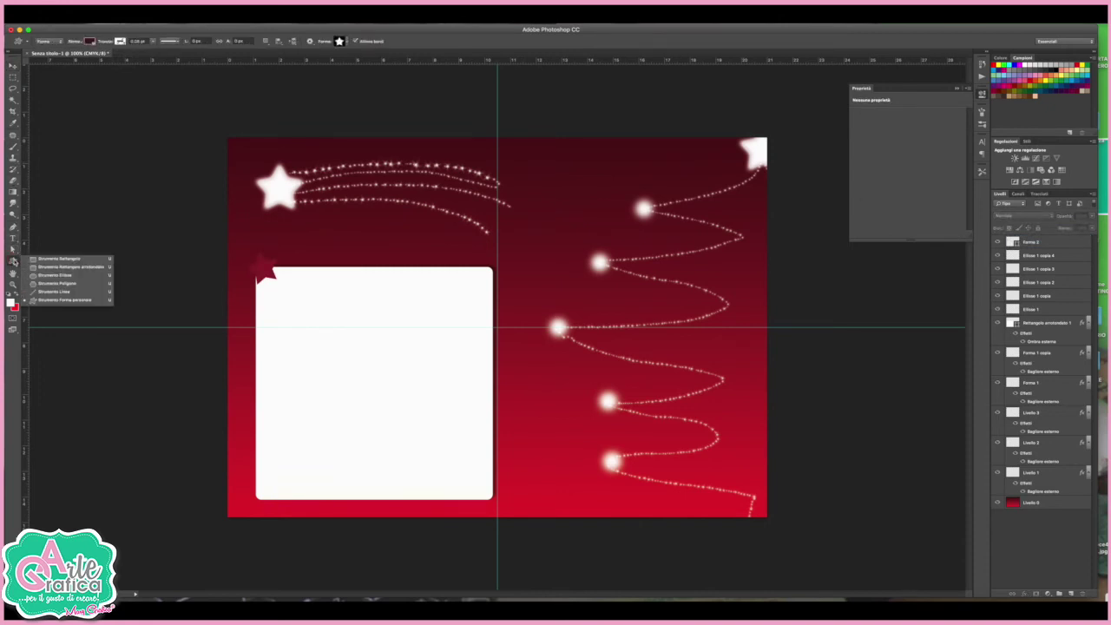
pyautogui.click(54, 292)
pyautogui.click(169, 42)
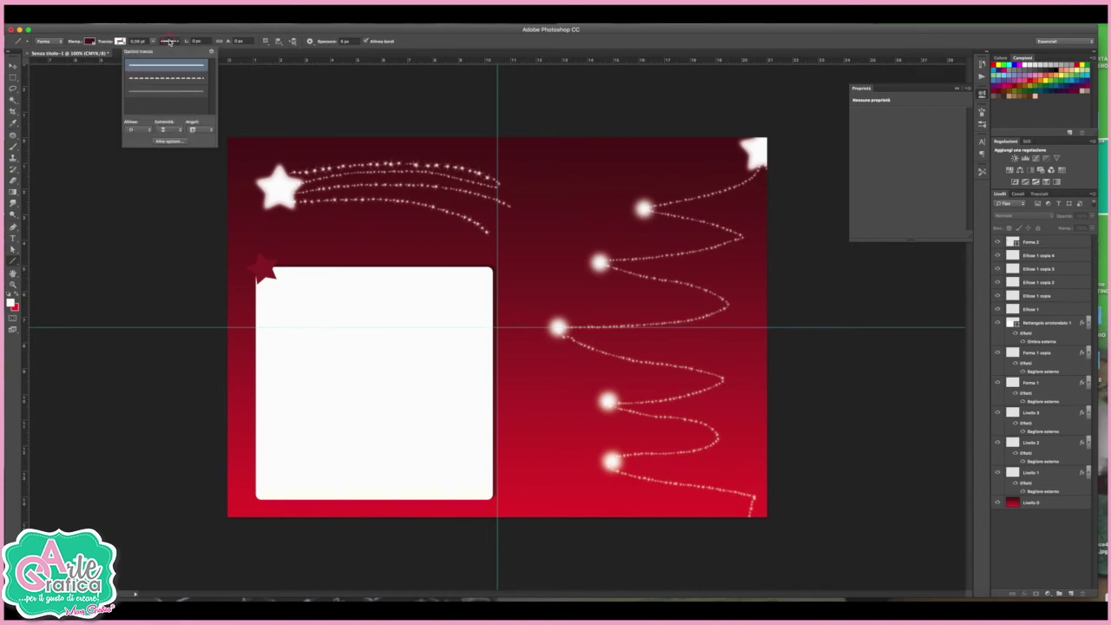
pyautogui.click(160, 92)
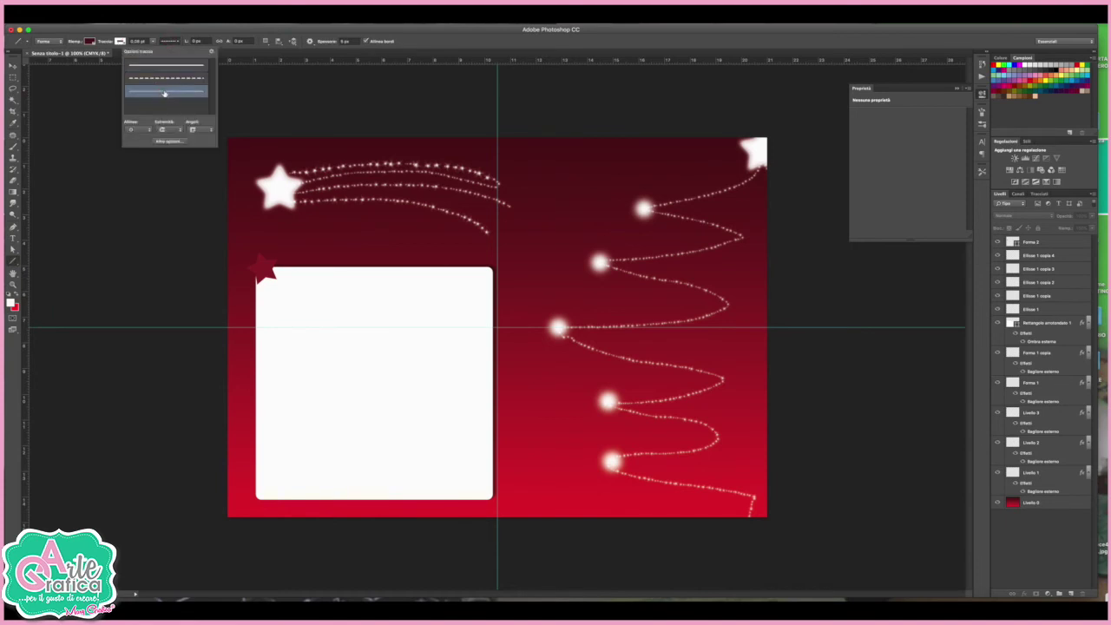
pyautogui.click(154, 44)
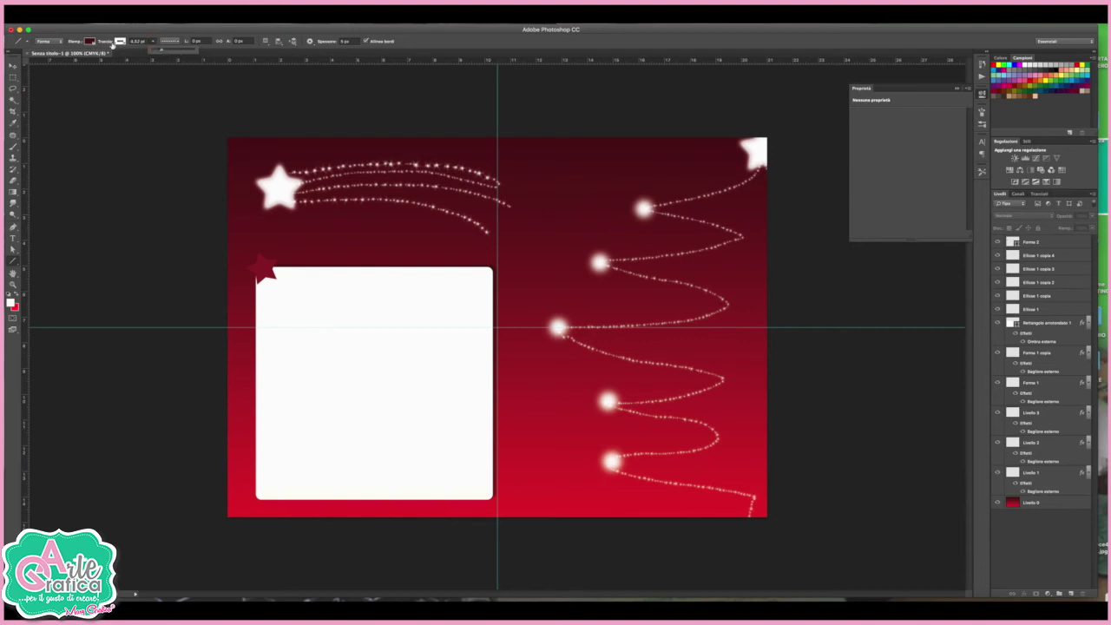
pyautogui.click(120, 42)
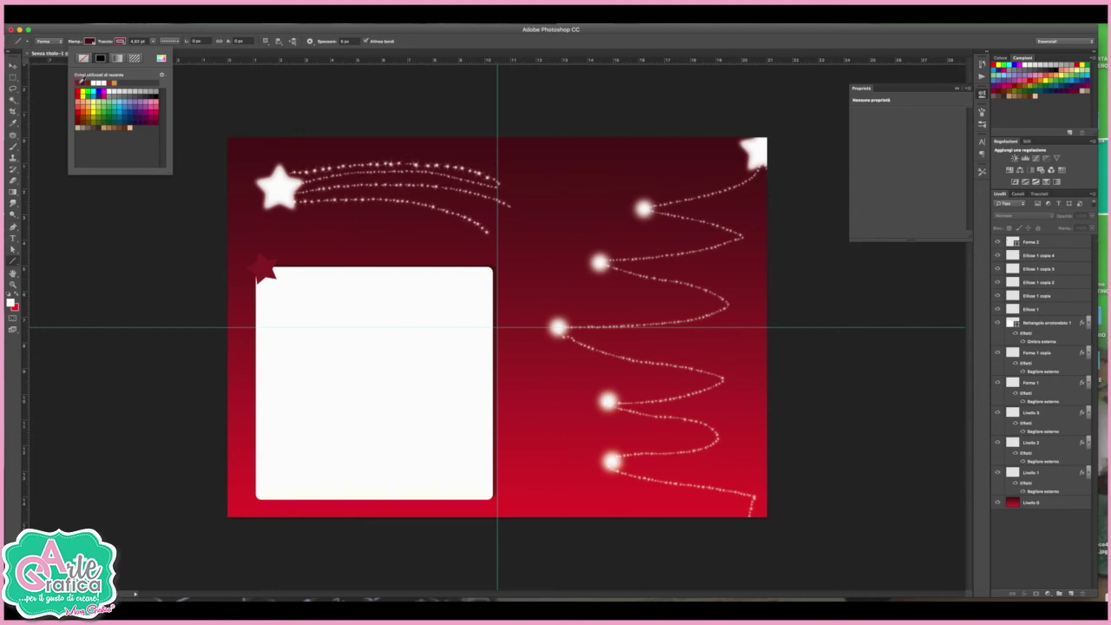
pyautogui.click(90, 42)
pyautogui.click(53, 59)
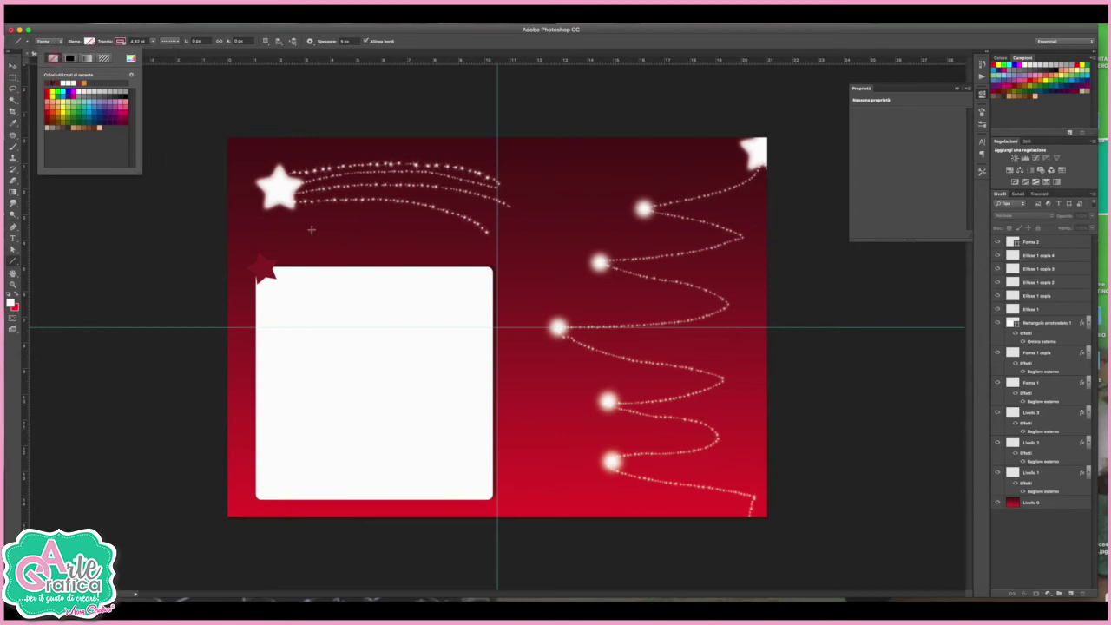
pyautogui.moveTo(275, 272); pyautogui.dragTo(484, 274)
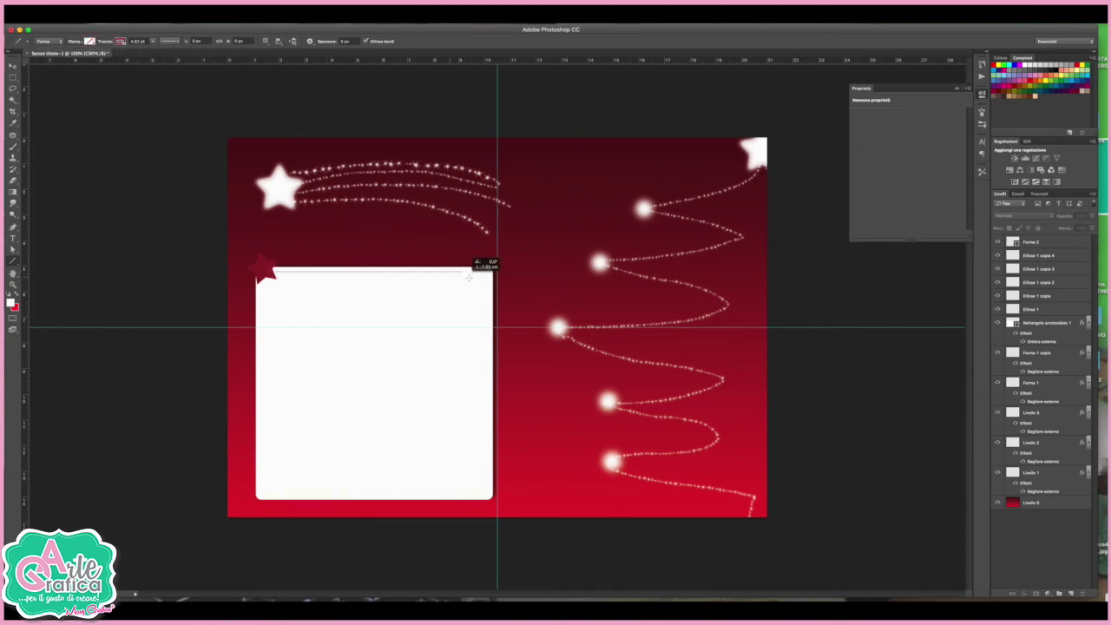
# Step: Draw dashed lines down the box's right edge and along its bottom and left edges
pyautogui.press('v')
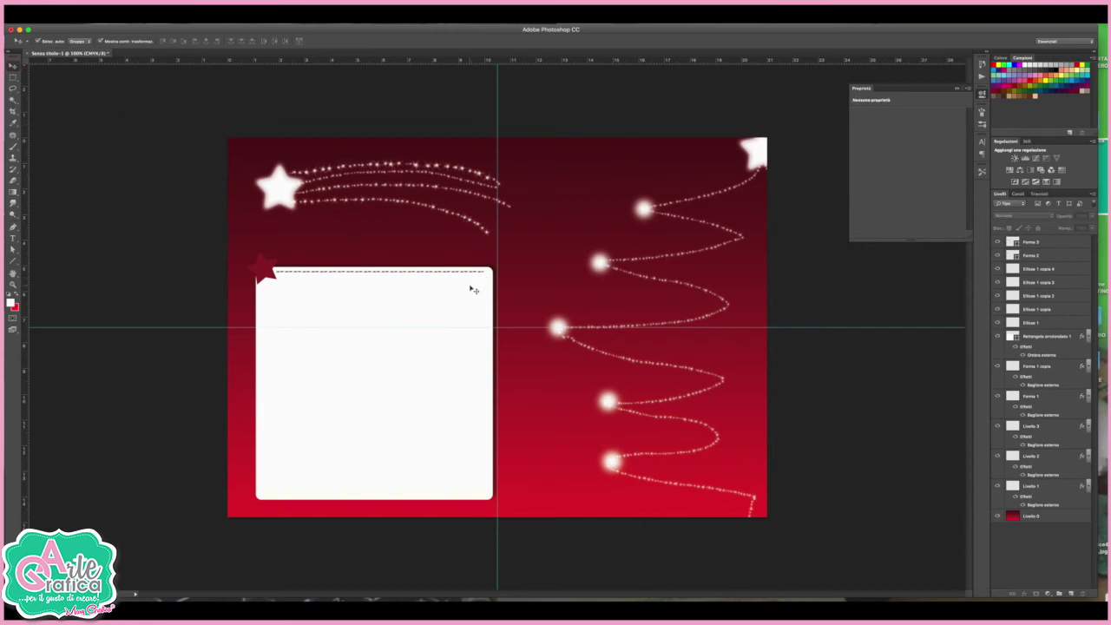
pyautogui.click(469, 274)
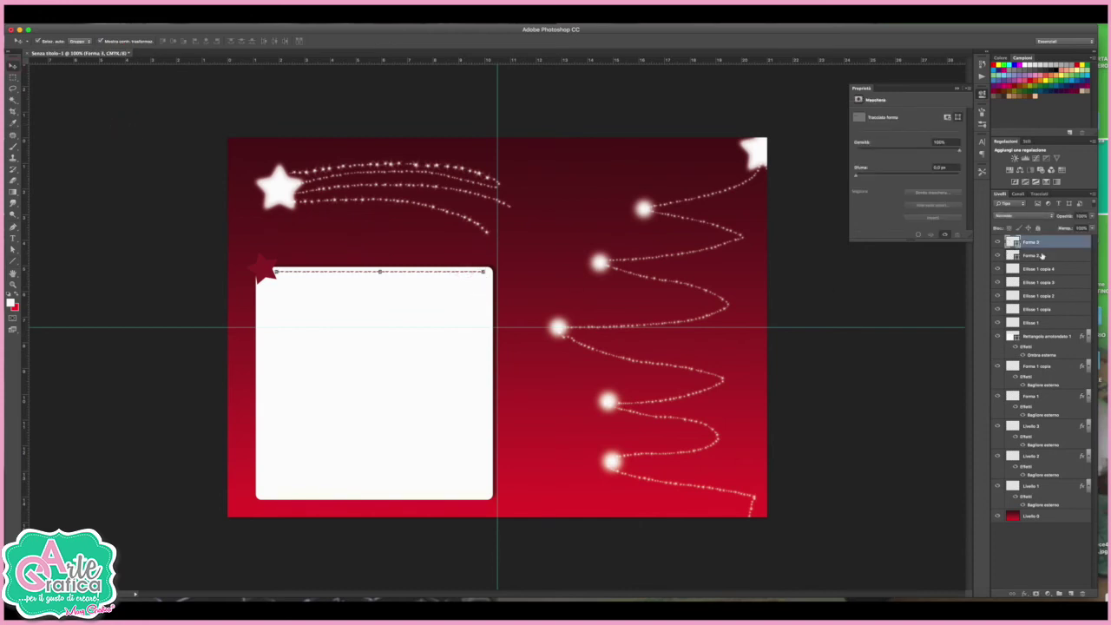
pyautogui.click(13, 260)
pyautogui.moveTo(490, 271); pyautogui.dragTo(492, 491)
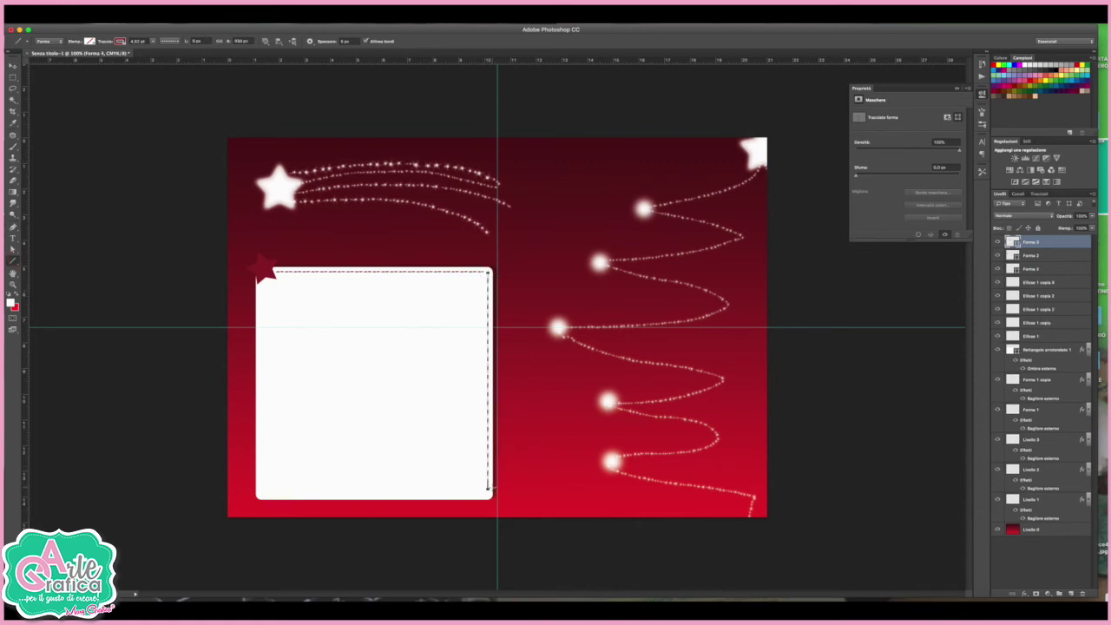
pyautogui.moveTo(488, 492); pyautogui.dragTo(261, 492)
pyautogui.moveTo(260, 490); pyautogui.dragTo(260, 280)
pyautogui.click(13, 66)
pyautogui.click(170, 271)
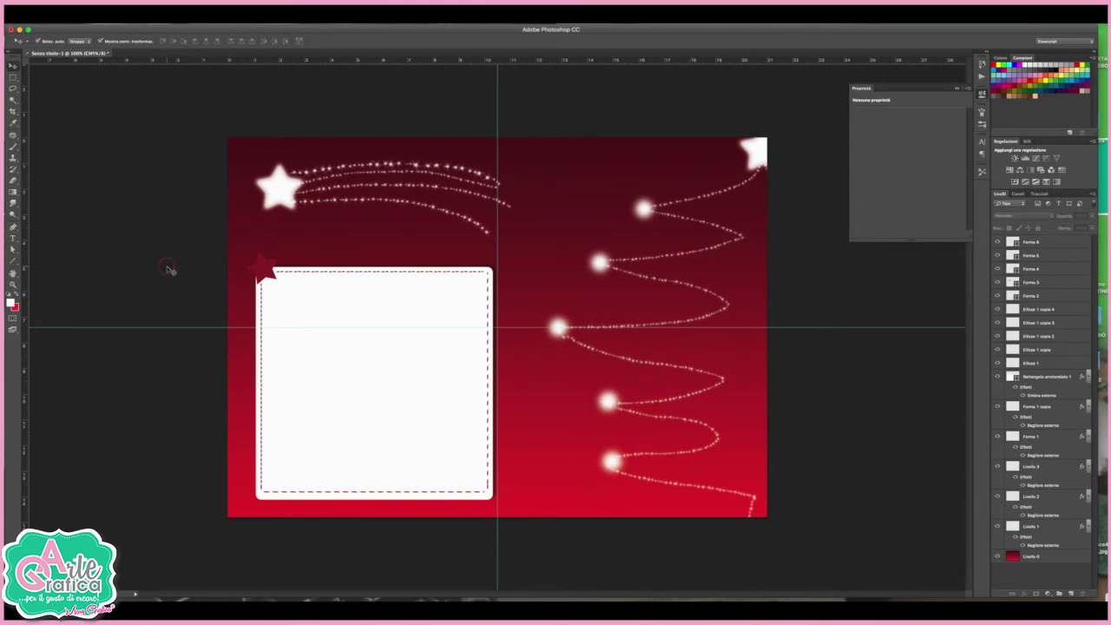
pyautogui.click(488, 406)
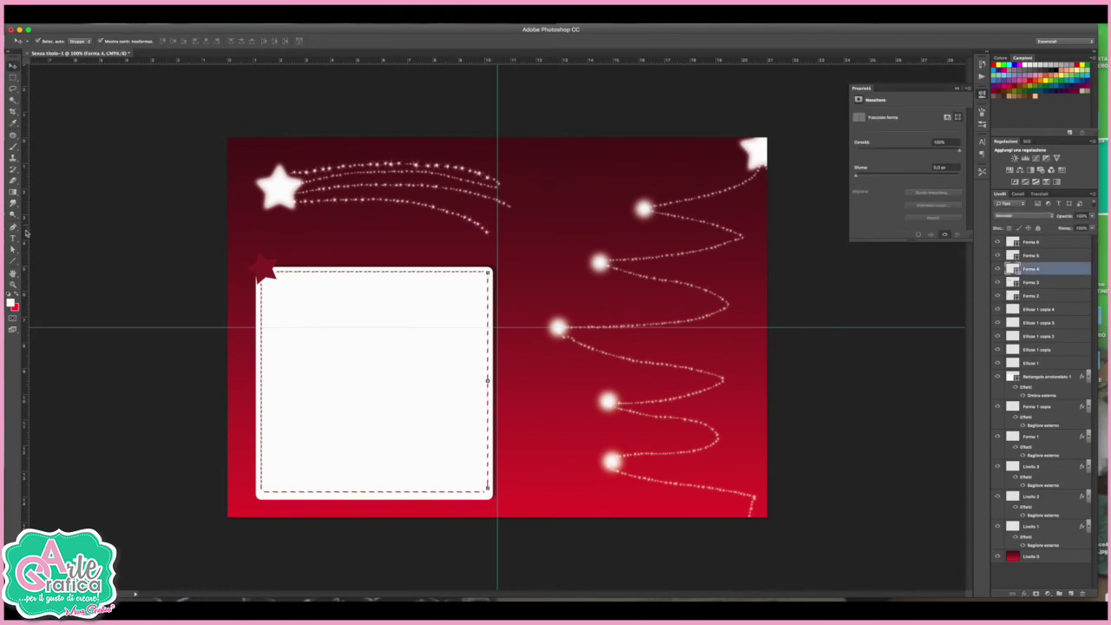
pyautogui.click(13, 260)
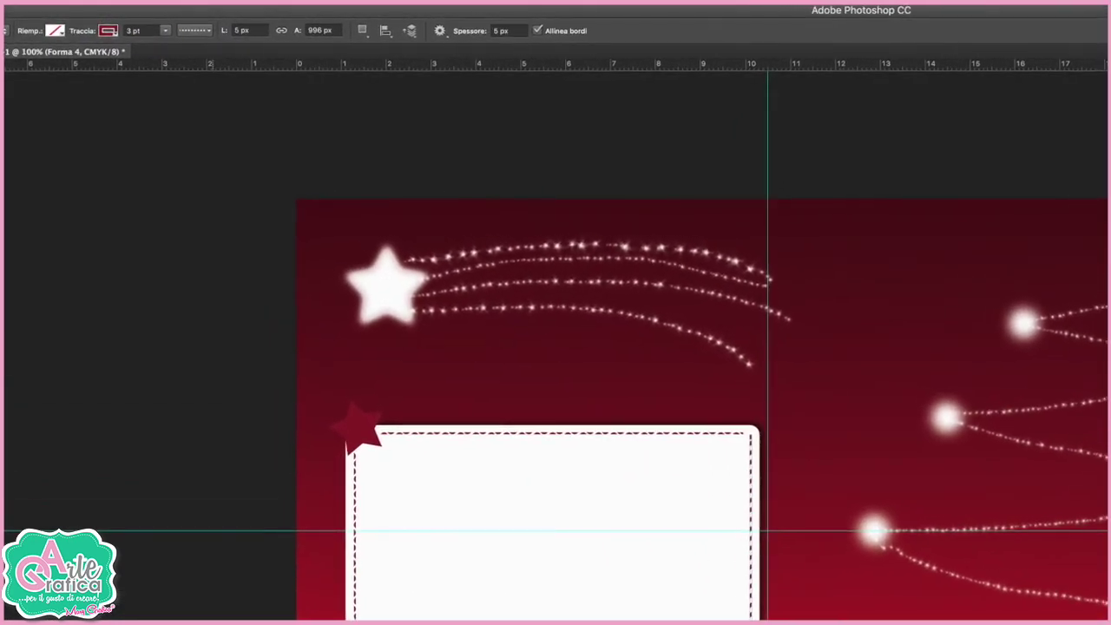
# Step: Enlarge the small red star at the box's top-left corner with Free Transform
pyautogui.hotkey('ctrl', 't')
pyautogui.moveTo(280, 283); pyautogui.dragTo(281, 286)
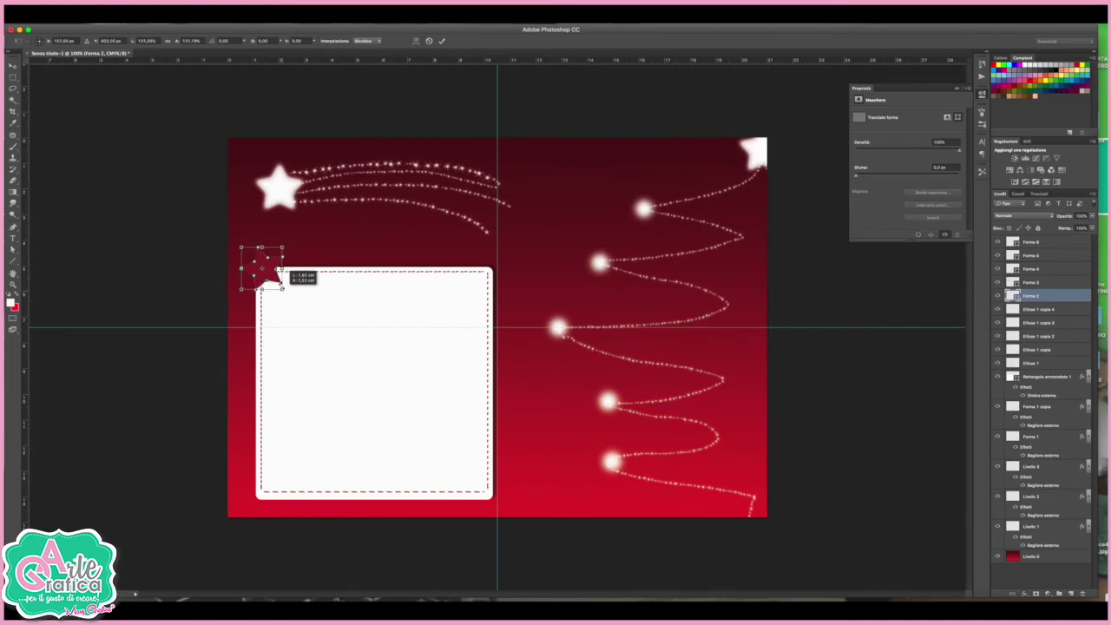
pyautogui.press('Return')
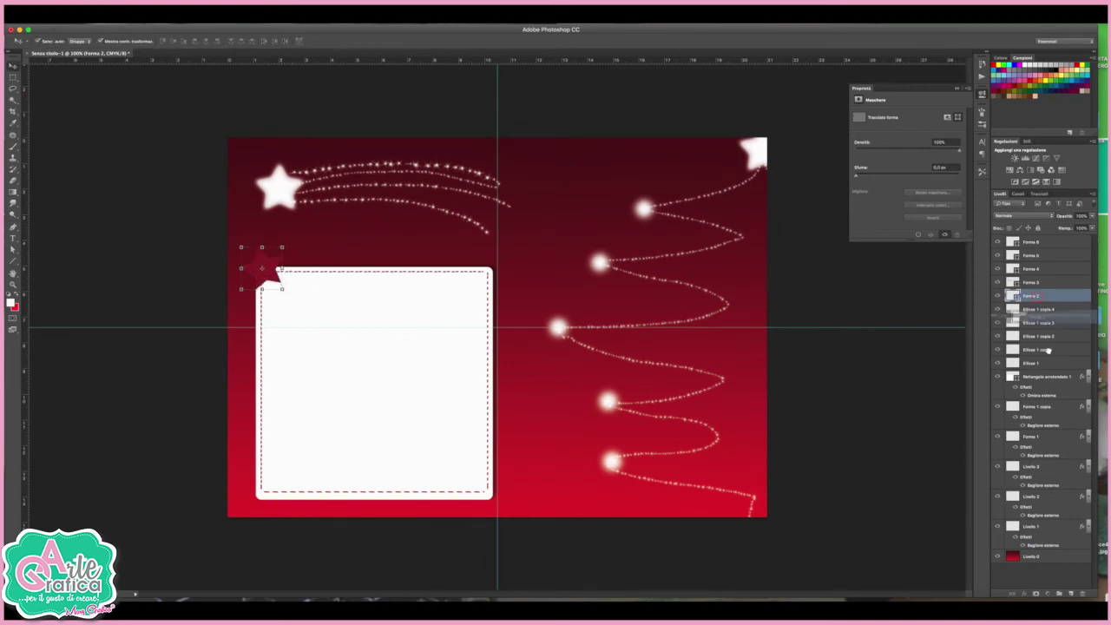
# Step: Duplicate the star and move the copy to the box's bottom-right corner
pyautogui.hotkey('ctrl', 'j')
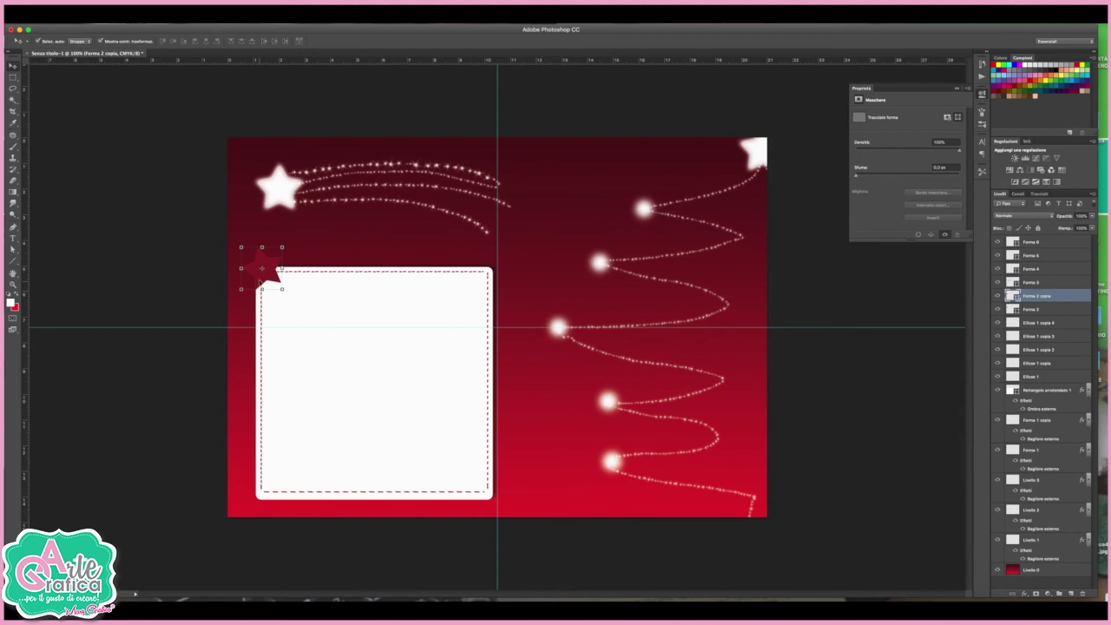
pyautogui.moveTo(296, 307); pyautogui.dragTo(482, 499)
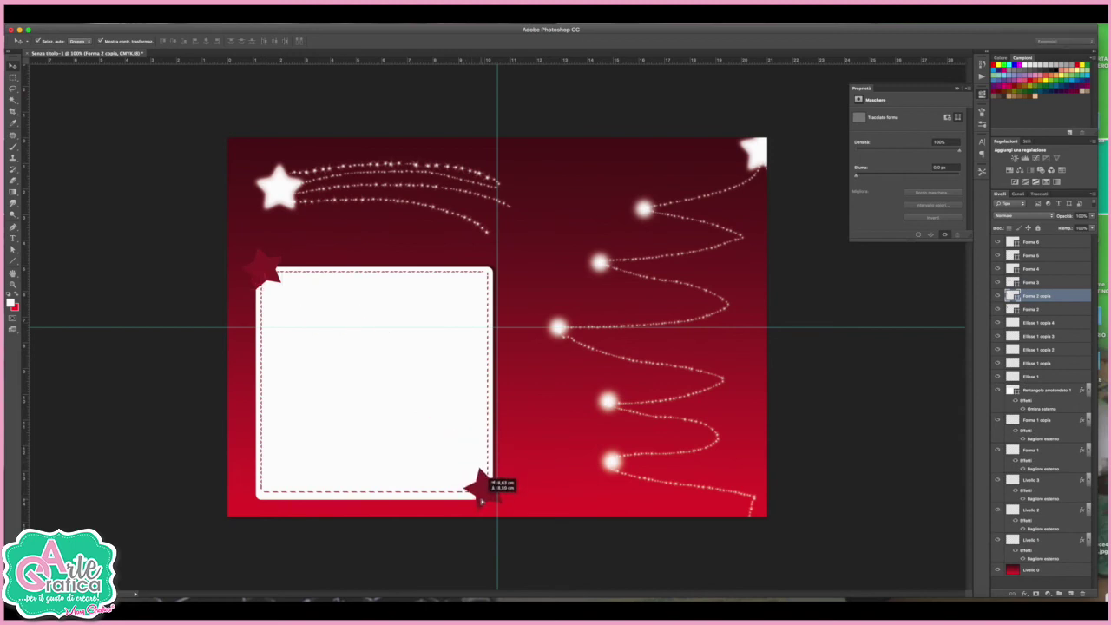
pyautogui.click(627, 538)
# Step: Draw a solid dark horizontal line, Forma 7, across the top of the white box
pyautogui.press('u')
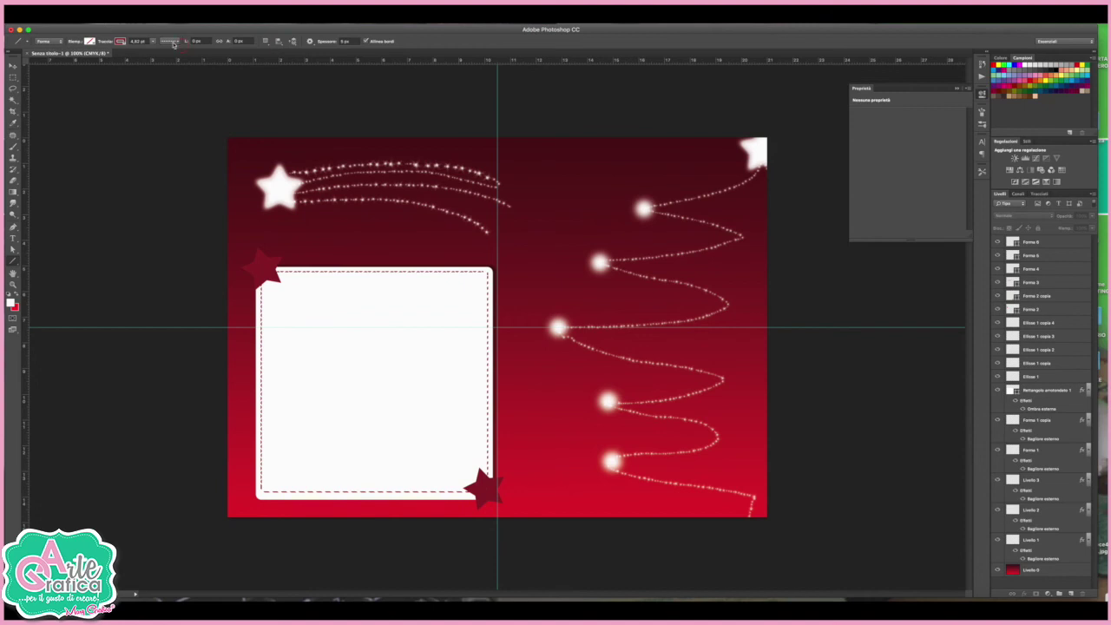
pyautogui.click(171, 42)
pyautogui.click(154, 66)
pyautogui.moveTo(273, 300); pyautogui.dragTo(477, 298)
pyautogui.click(120, 41)
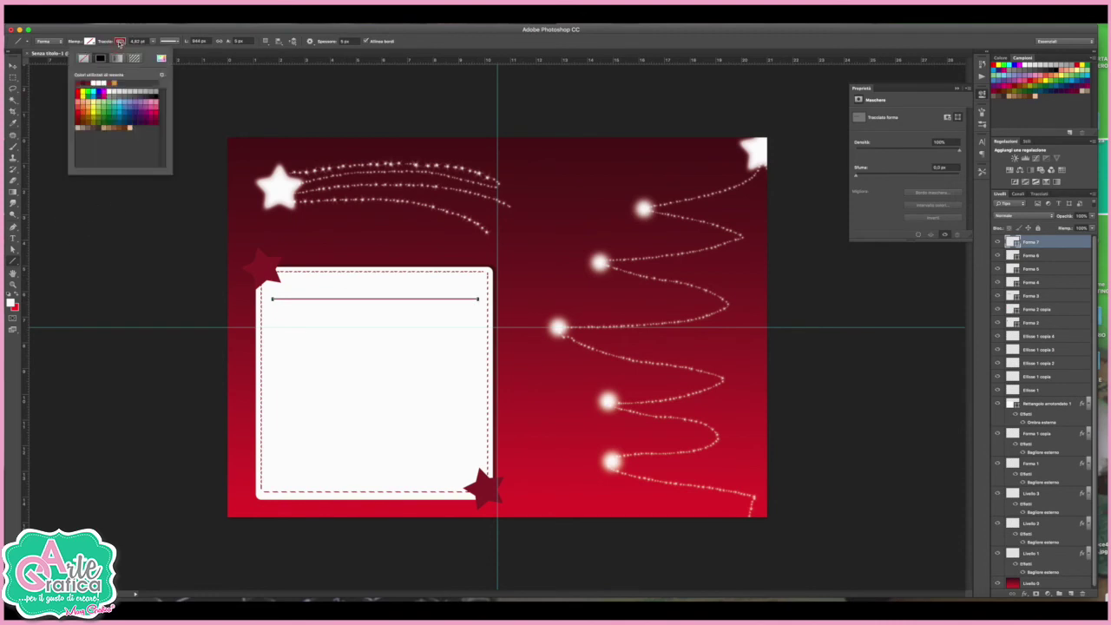
pyautogui.click(119, 41)
pyautogui.click(90, 83)
# Step: Add a vertical guide at the white box's centre and select the line
pyautogui.click(13, 65)
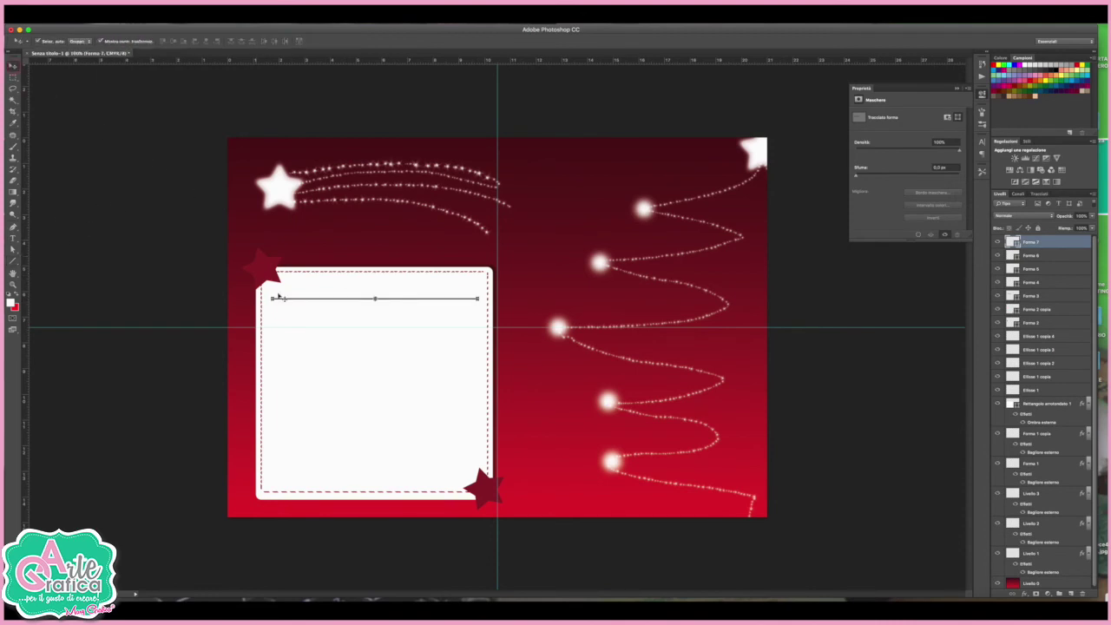
pyautogui.click(328, 354)
pyautogui.moveTo(25, 370); pyautogui.dragTo(374, 373)
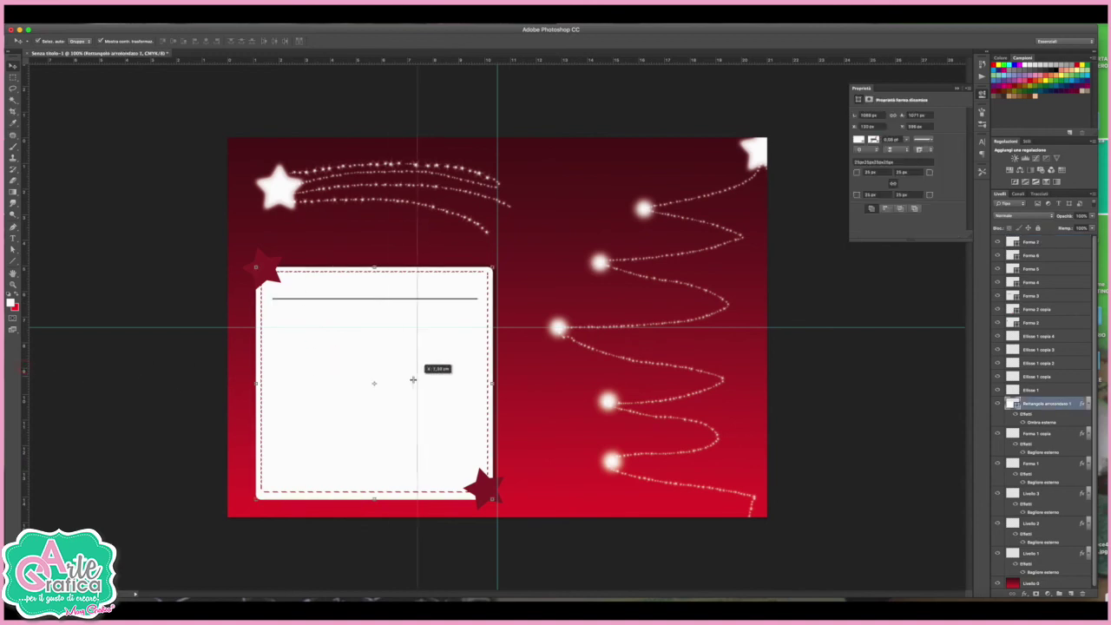
pyautogui.click(410, 299)
# Step: Centre the line on the guide and duplicate it into four lines spaced downward
pyautogui.moveTo(422, 299); pyautogui.dragTo(423, 300)
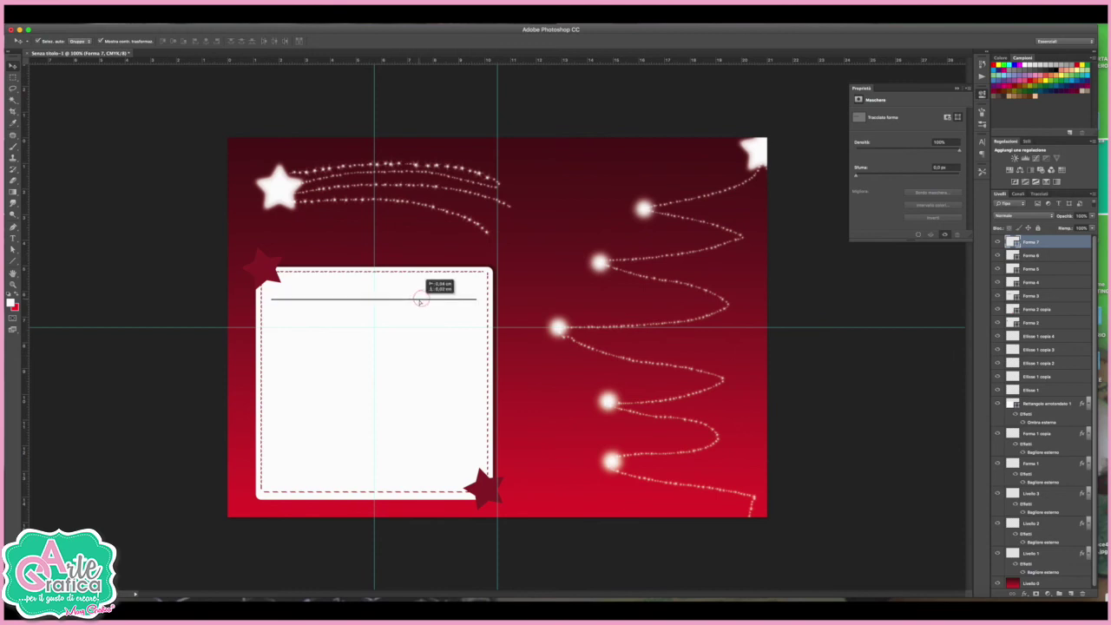
pyautogui.moveTo(1045, 243); pyautogui.dragTo(1069, 593)
pyautogui.hotkey('shift', 'Down')
pyautogui.hotkey('shift', 'Down')
pyautogui.hotkey('shift', 'Down')
pyautogui.keyDown('shift'); pyautogui.click(1037, 255); pyautogui.keyUp('shift')
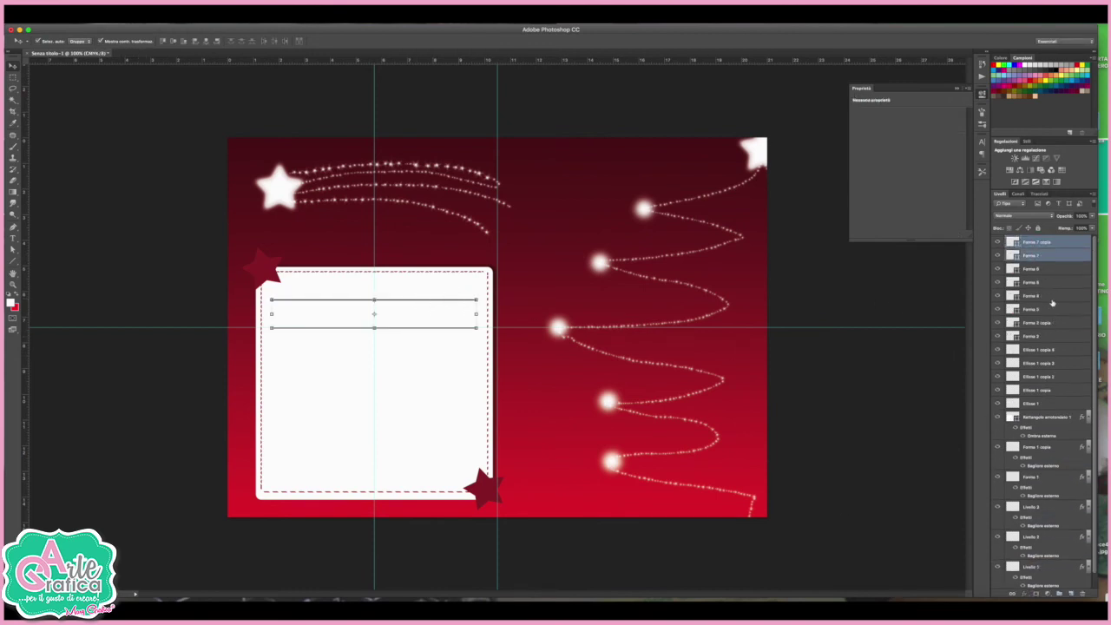
pyautogui.moveTo(1031, 255); pyautogui.dragTo(1070, 593)
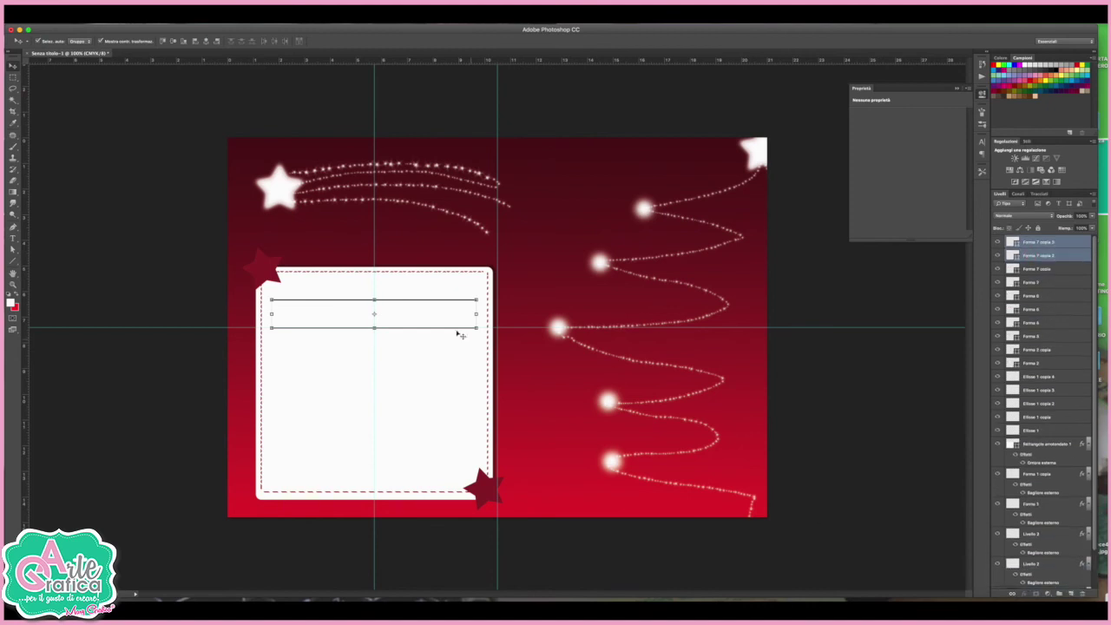
pyautogui.hotkey('shift', 'Down')
pyautogui.hotkey('shift', 'Down')
pyautogui.hotkey('shift', 'Down')
pyautogui.hotkey('shift', 'Down')
pyautogui.hotkey('shift', 'Down')
pyautogui.hotkey('shift', 'Down')
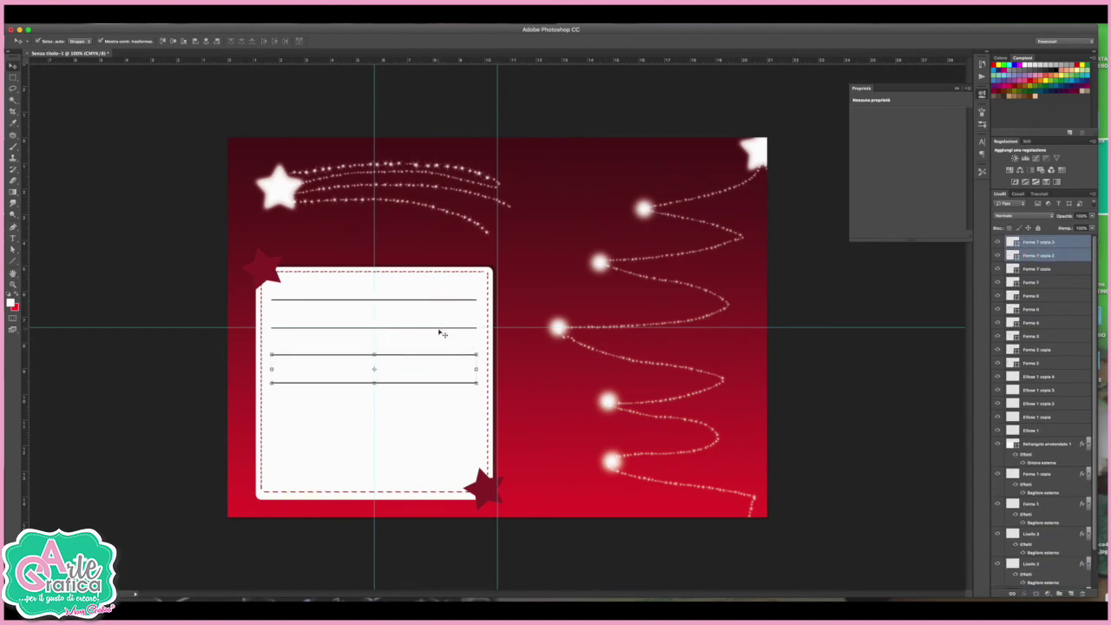
# Step: Select all four writing lines and move them lower in the box
pyautogui.keyDown('shift'); pyautogui.click(455, 299); pyautogui.keyUp('shift')
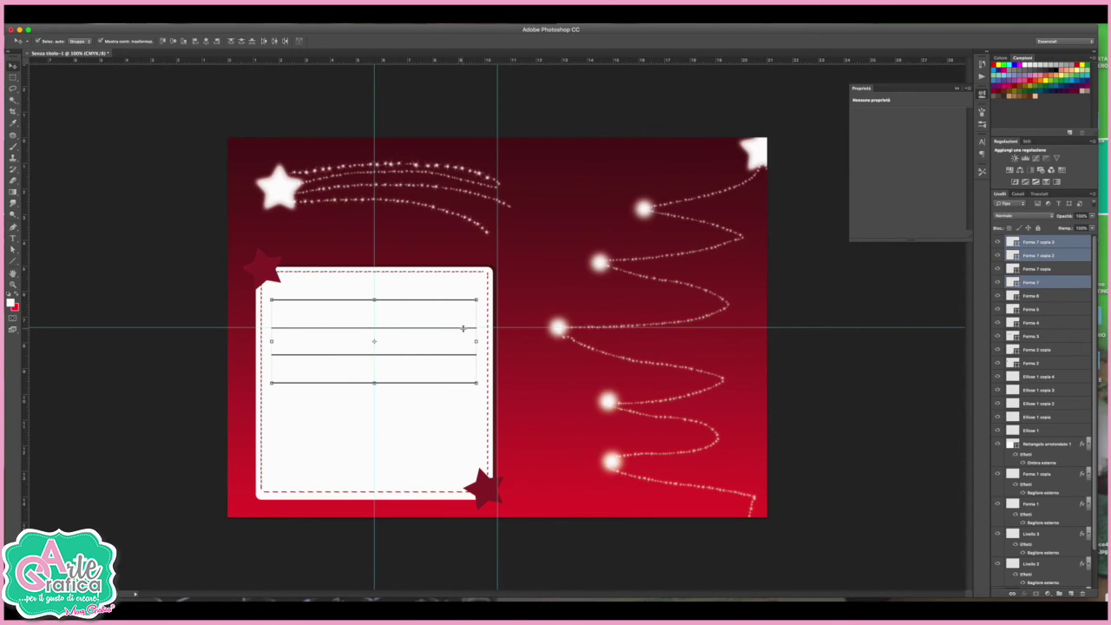
pyautogui.keyDown('shift'); pyautogui.click(468, 331); pyautogui.keyUp('shift')
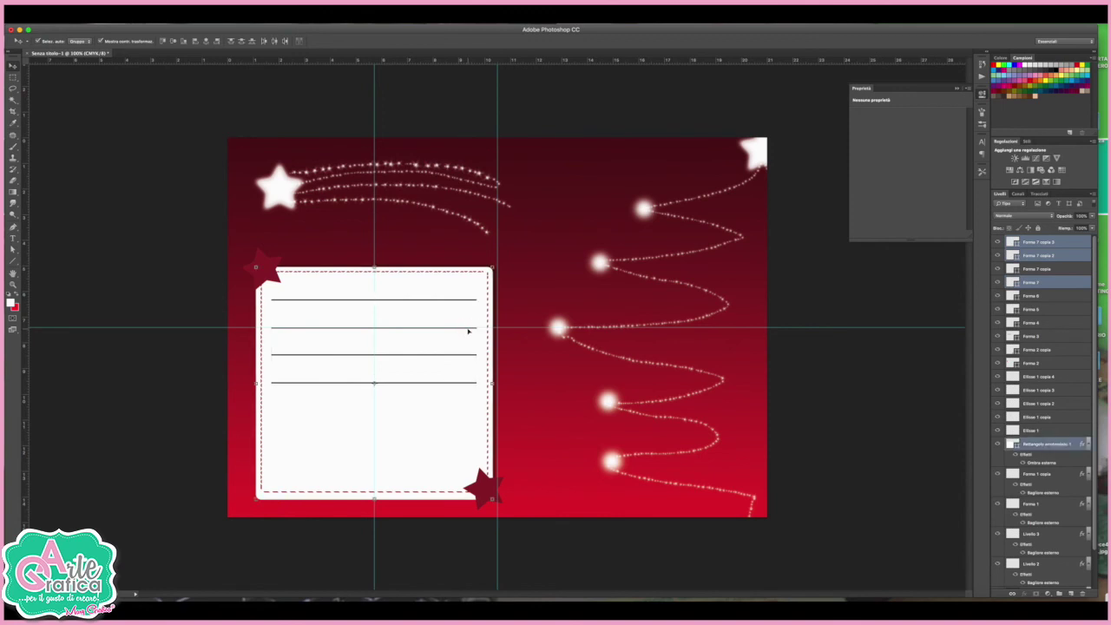
pyautogui.hotkey('ctrl', '+')
pyautogui.hotkey('ctrl', '+')
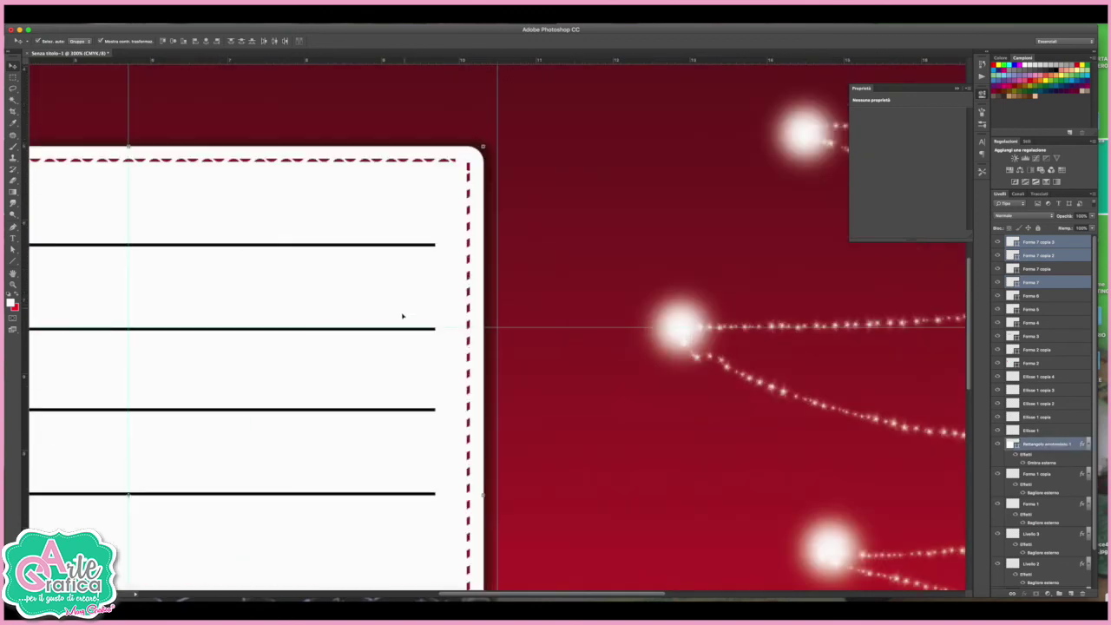
pyautogui.keyDown('shift'); pyautogui.click(428, 328); pyautogui.keyUp('shift')
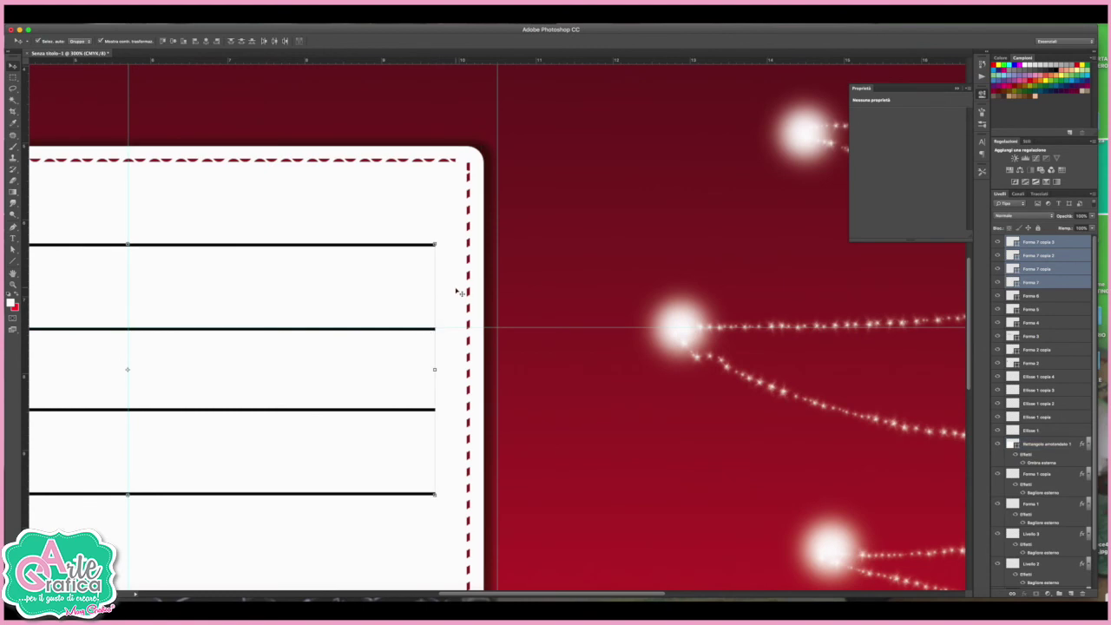
pyautogui.hotkey('ctrl', '-')
pyautogui.hotkey('ctrl', '-')
pyautogui.moveTo(459, 302); pyautogui.dragTo(453, 344)
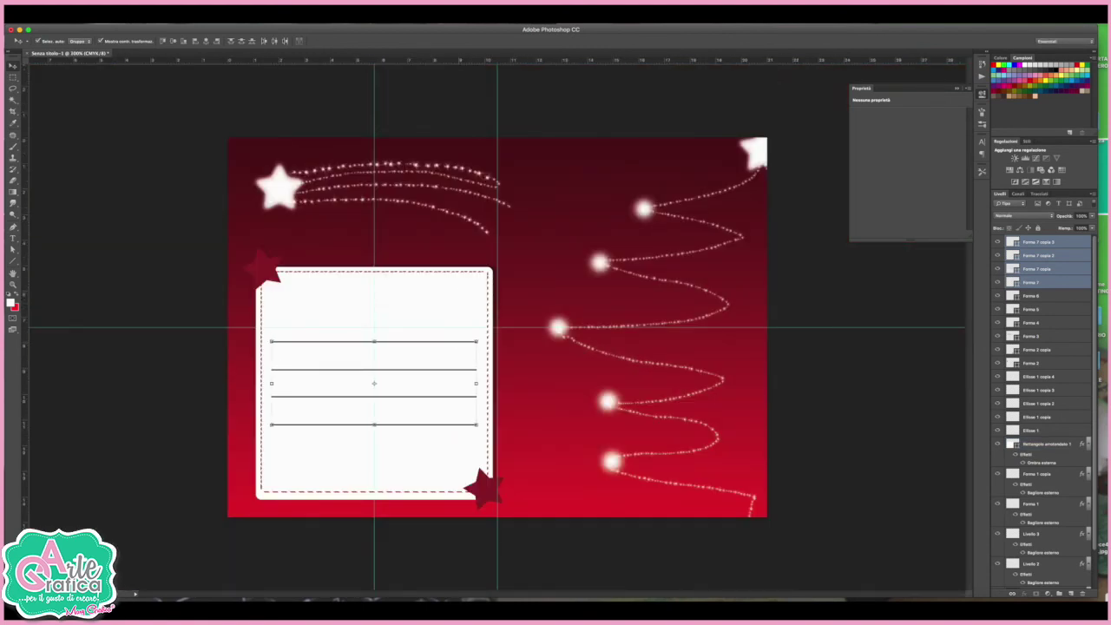
# Step: Lower the four lines' layer opacity so they appear faded
pyautogui.click(1091, 215)
pyautogui.moveTo(1086, 227); pyautogui.dragTo(1075, 227)
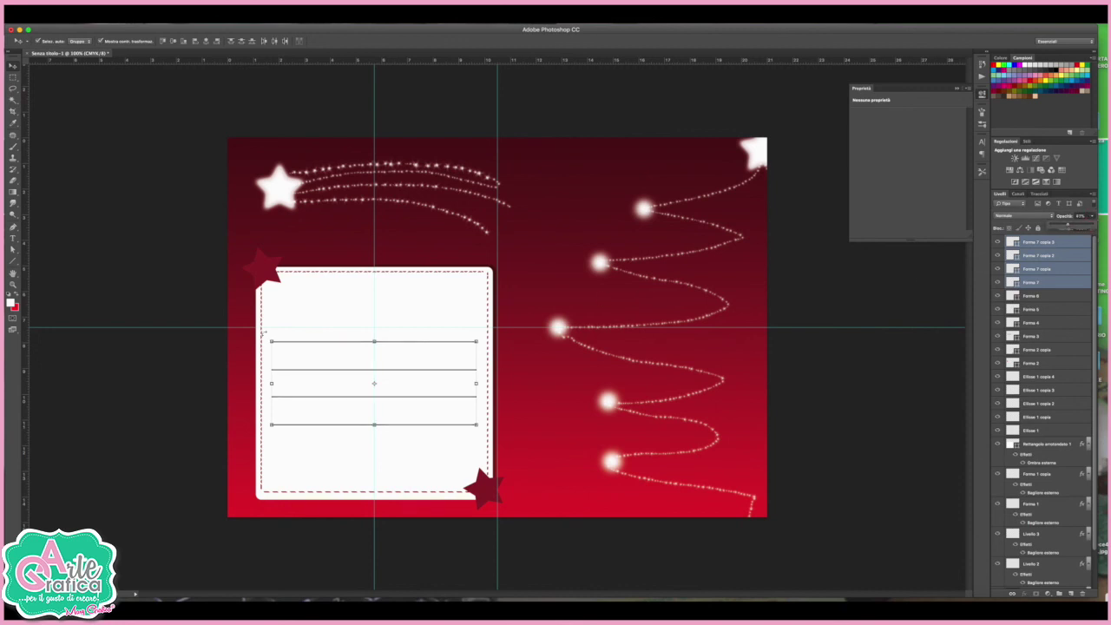
pyautogui.click(172, 323)
pyautogui.click(12, 237)
pyautogui.click(334, 300)
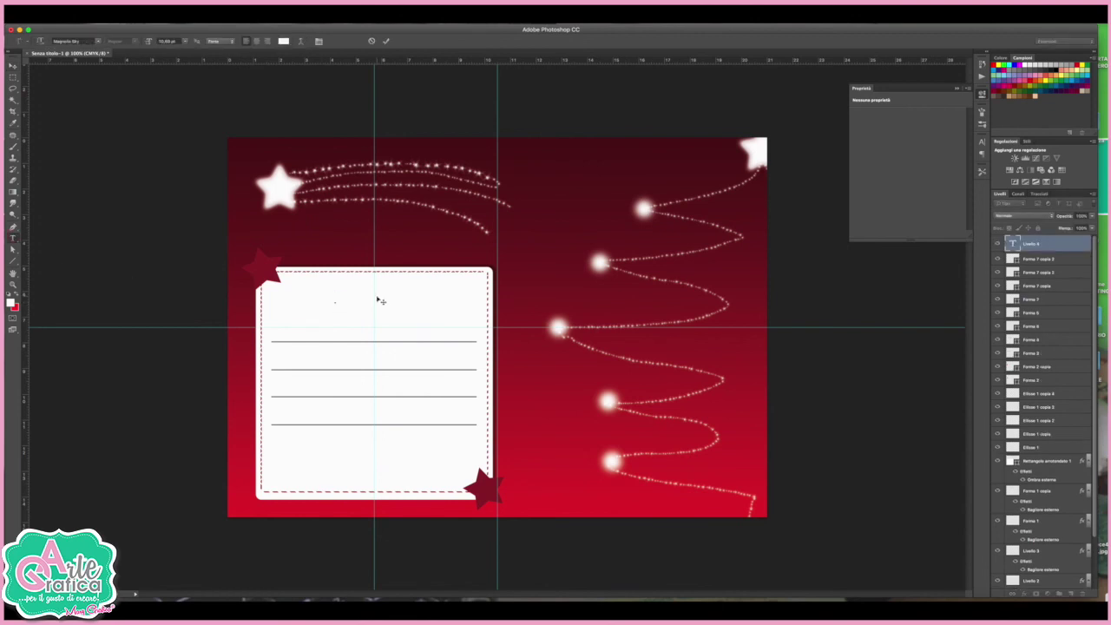
# Step: Type the opening text above the writing lines and colour it dark red #8c1e28
pyautogui.write('a')
pyautogui.click(283, 40)
pyautogui.click(263, 268)
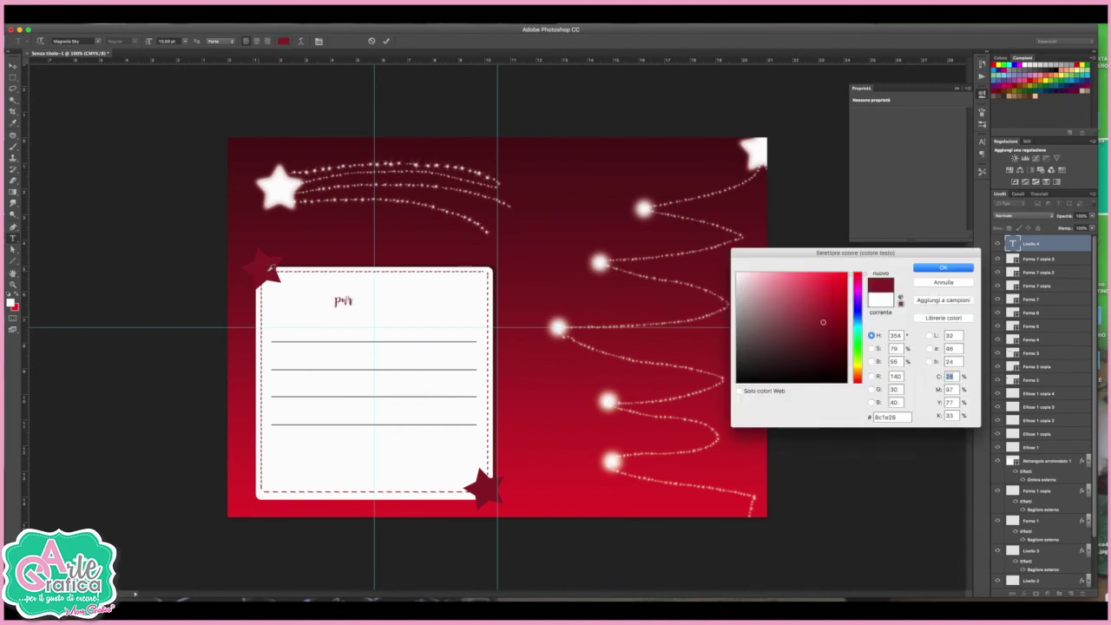